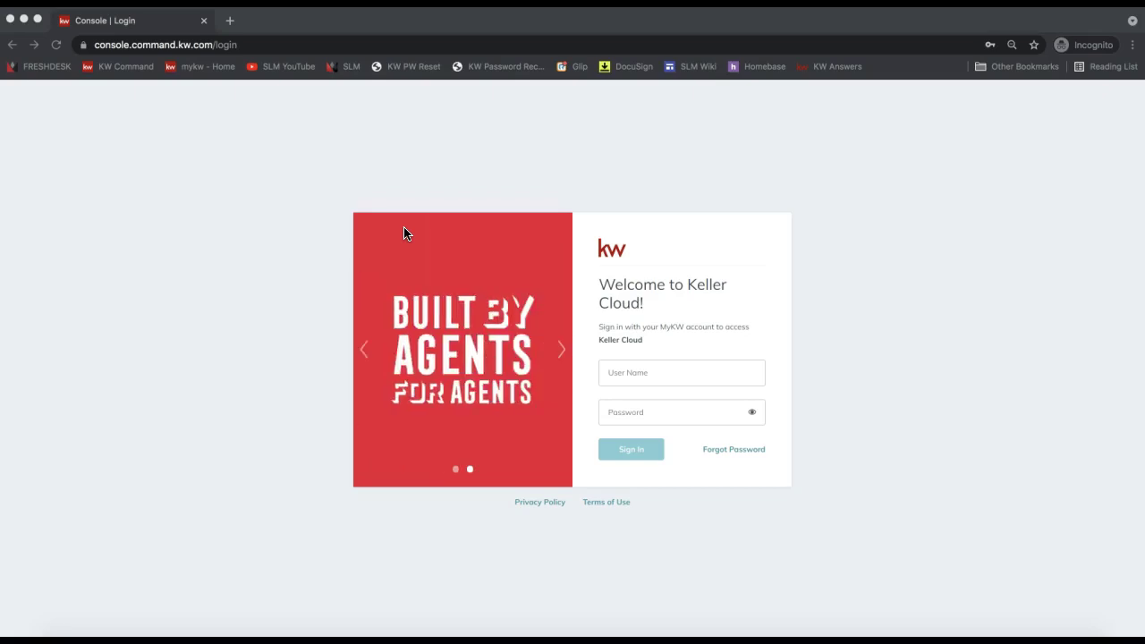
- Sign in to KW Command at agent.kw.com using the saved account credentials
click(662, 378)
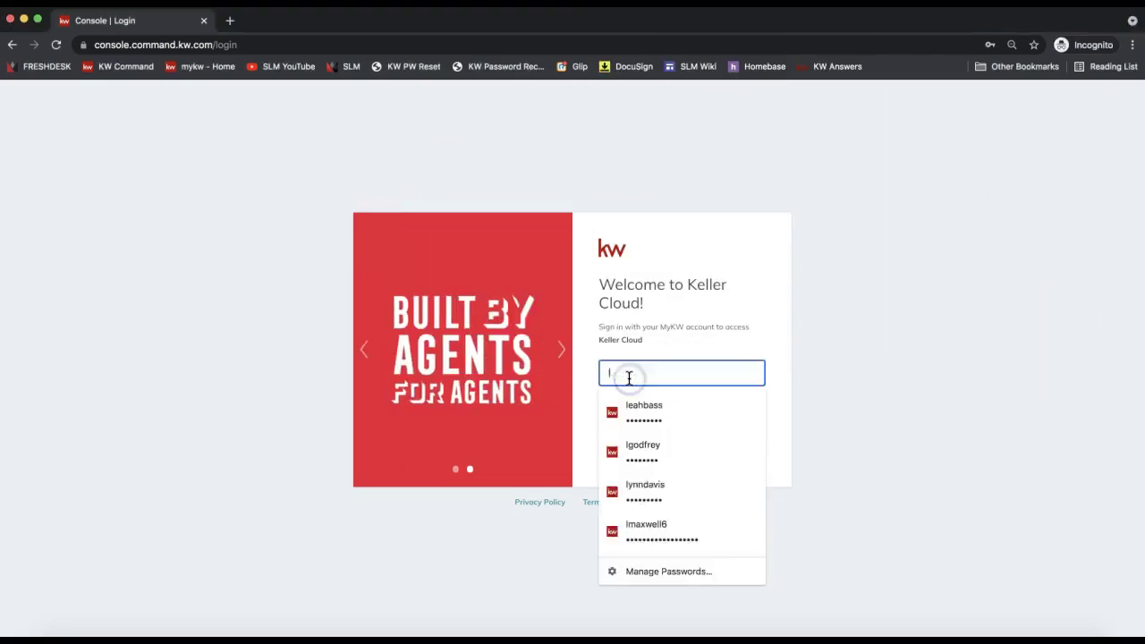
text(leahba)
click(657, 403)
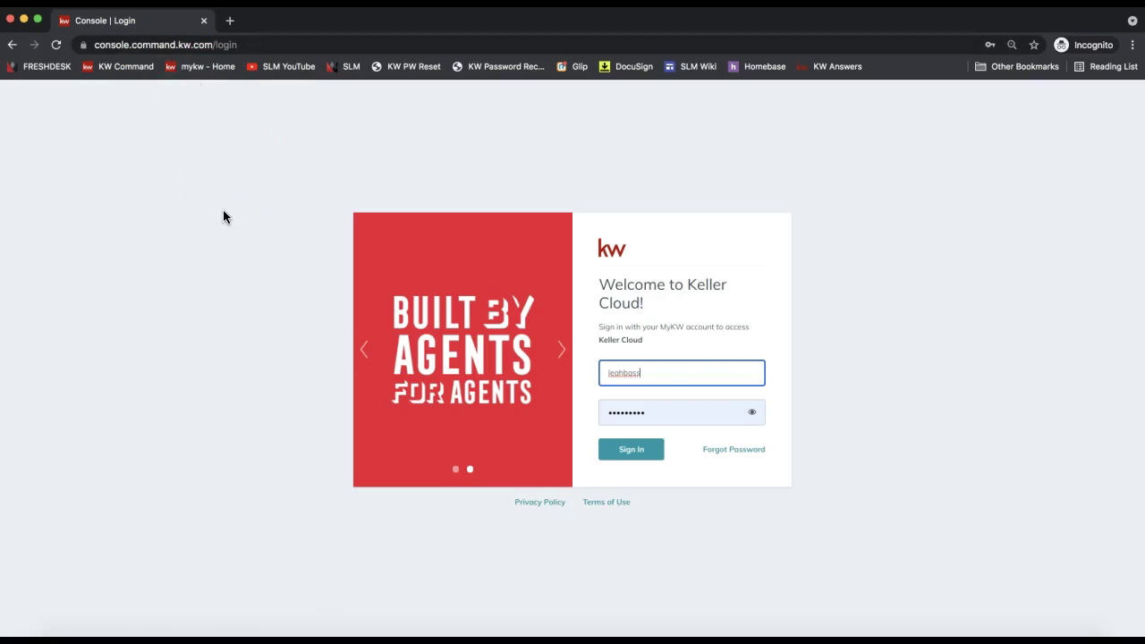
click(157, 45)
text(agen)
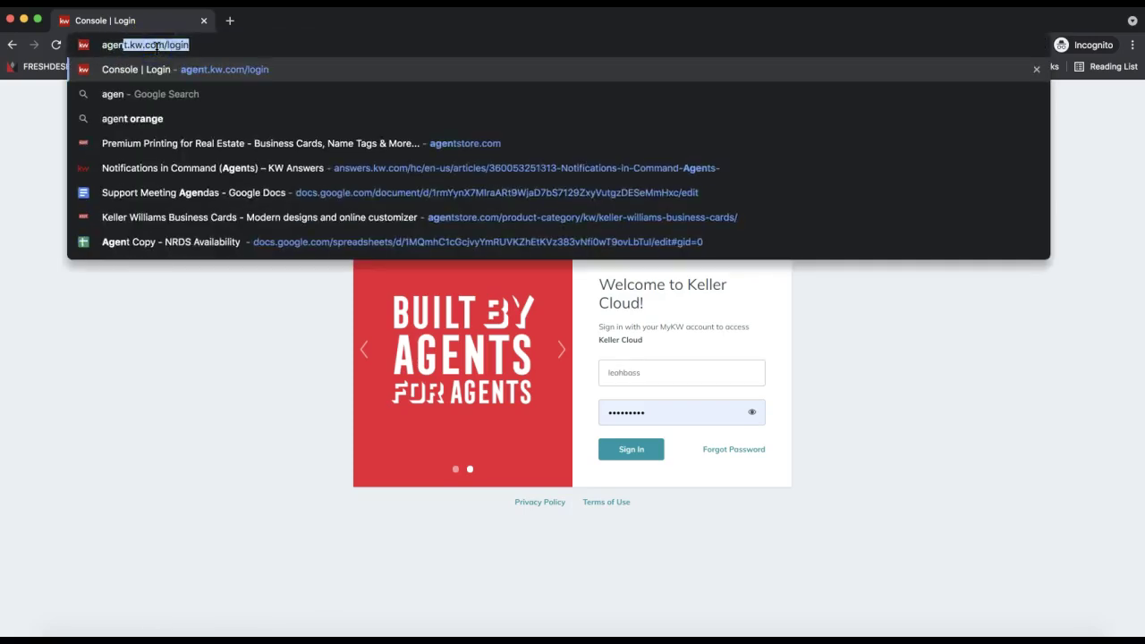
text(t.kw.com)
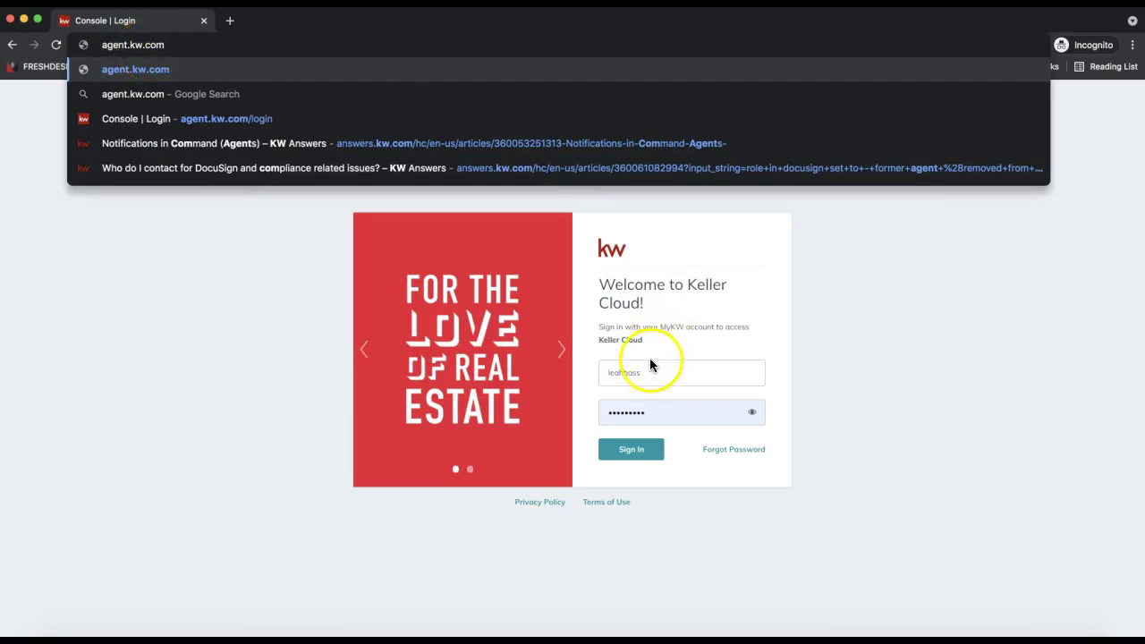
click(631, 452)
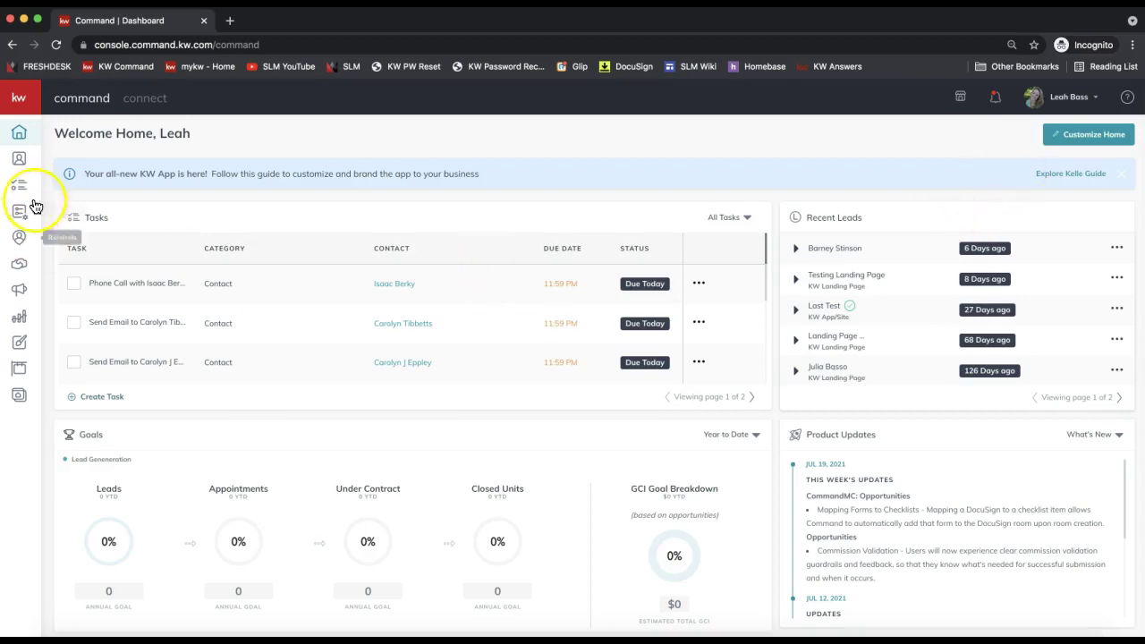
- Open Contacts with the sidebar expanded and bring up the Add to Contacts form
click(21, 161)
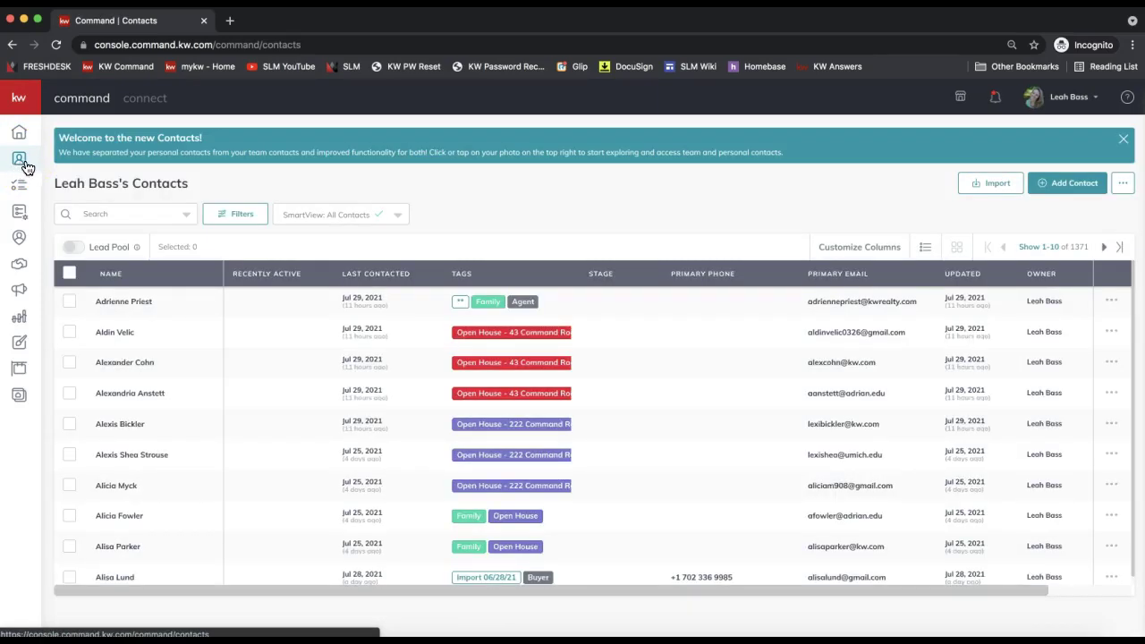
click(28, 169)
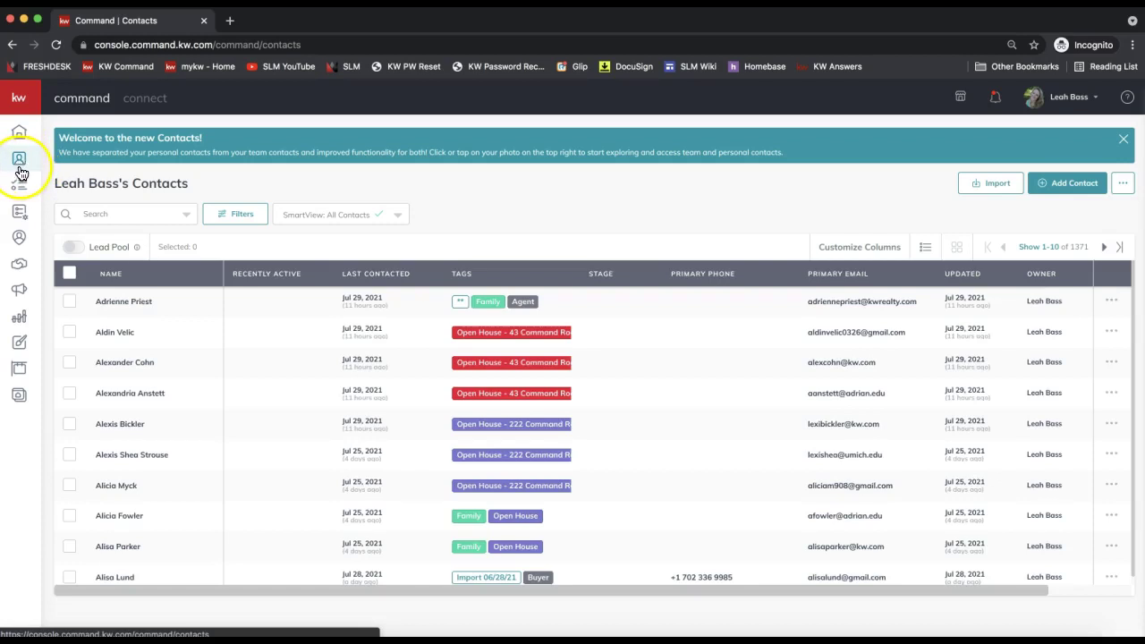
click(18, 98)
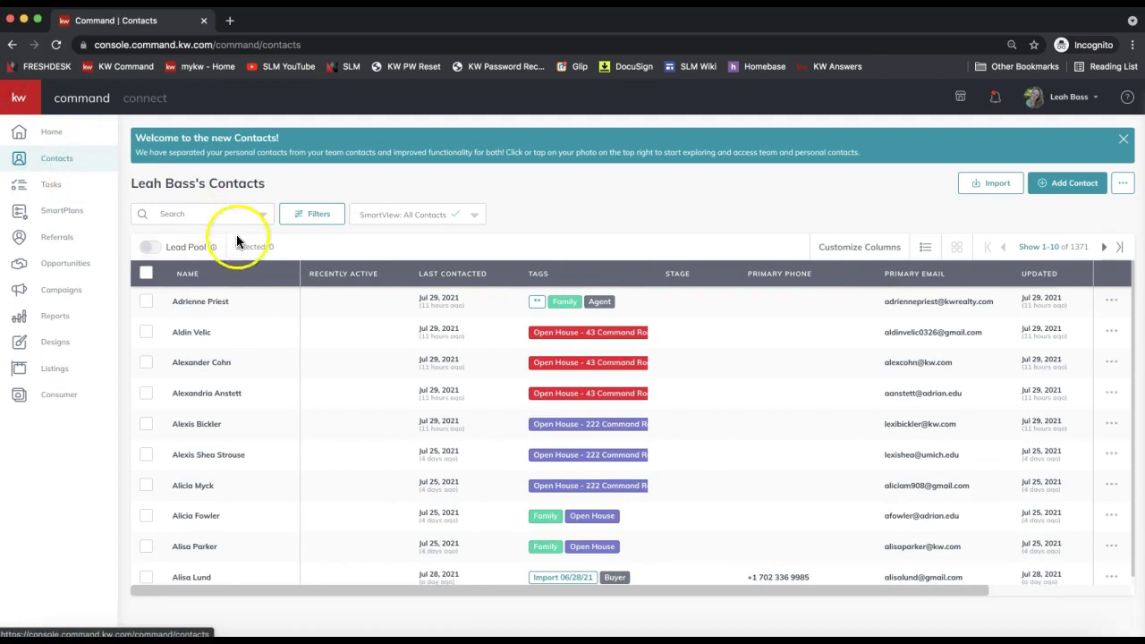
click(197, 215)
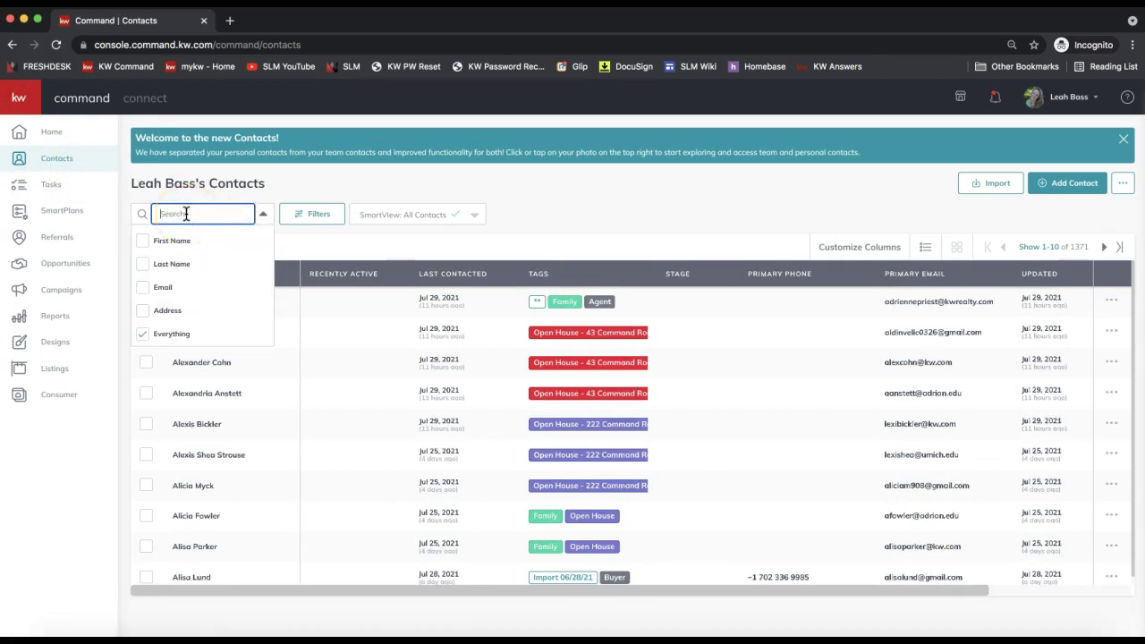
click(1070, 192)
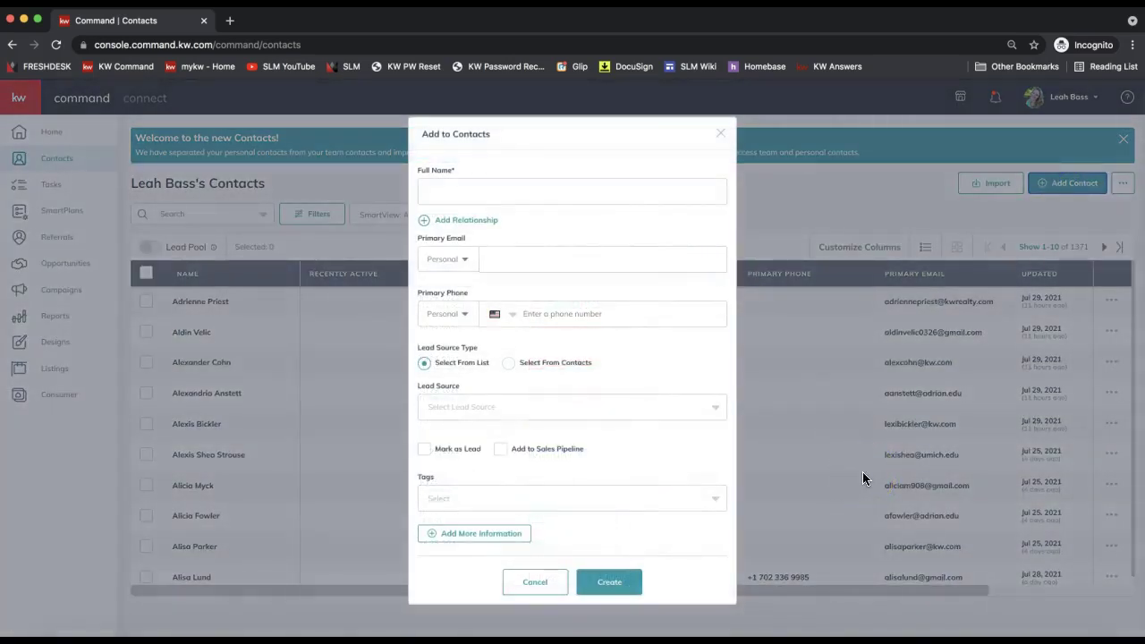
- Create a contact with the client's full name and primary e-mail address filled in
click(439, 192)
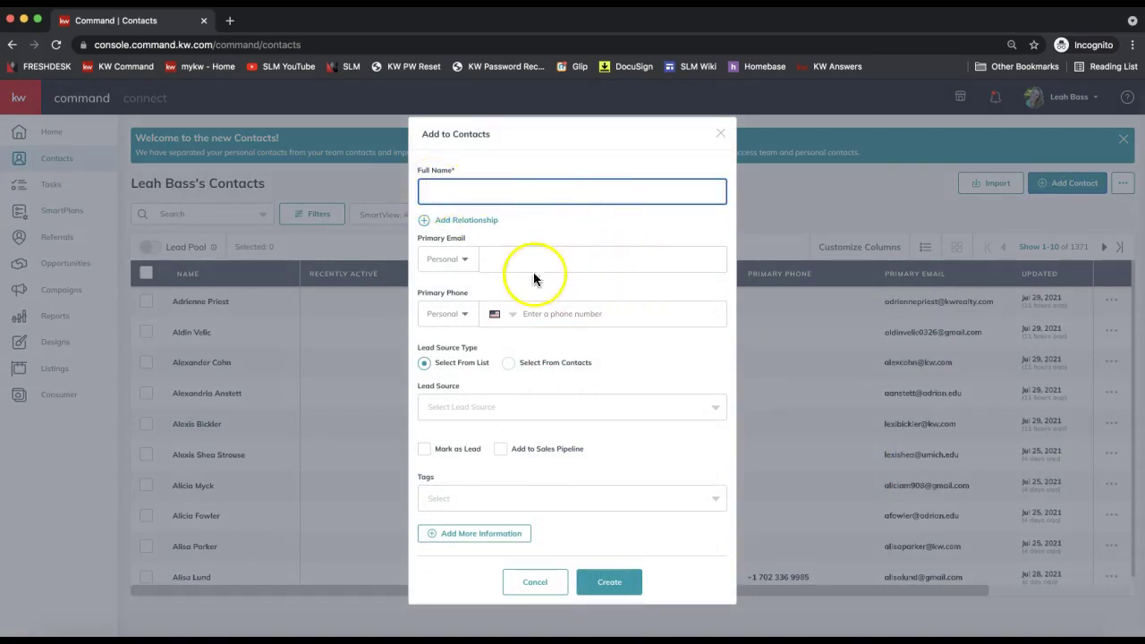
click(509, 259)
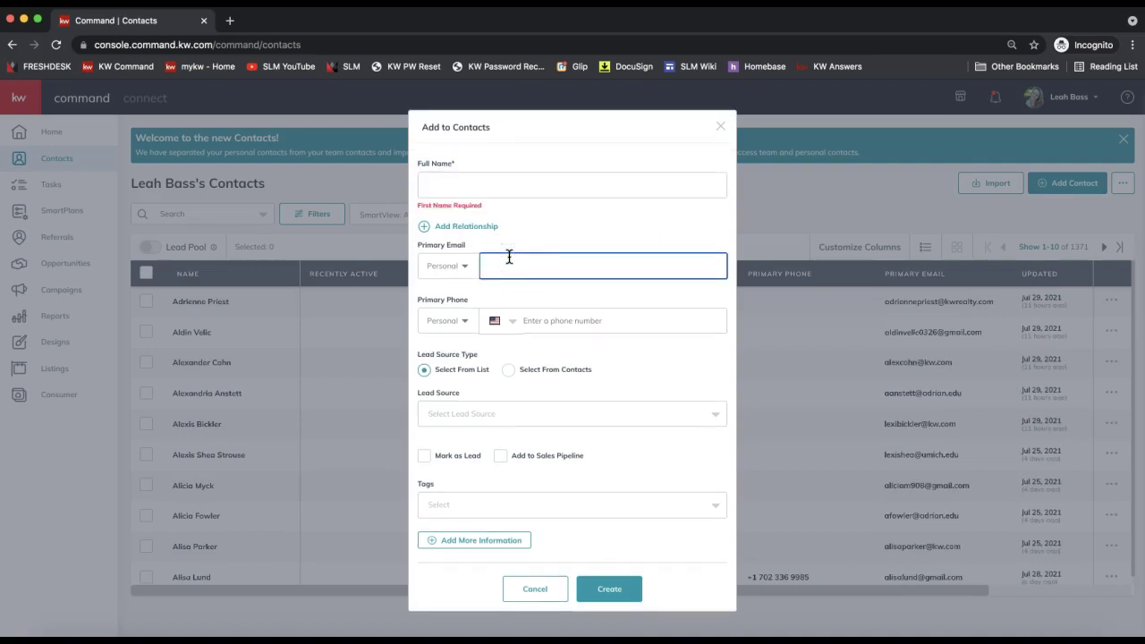
click(527, 321)
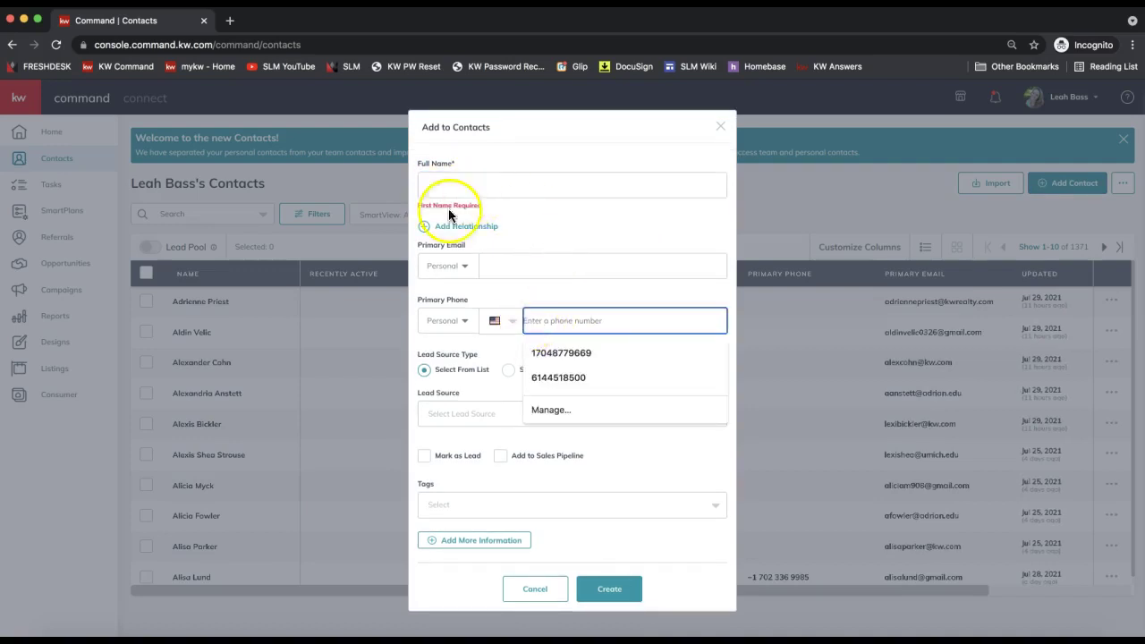
click(566, 237)
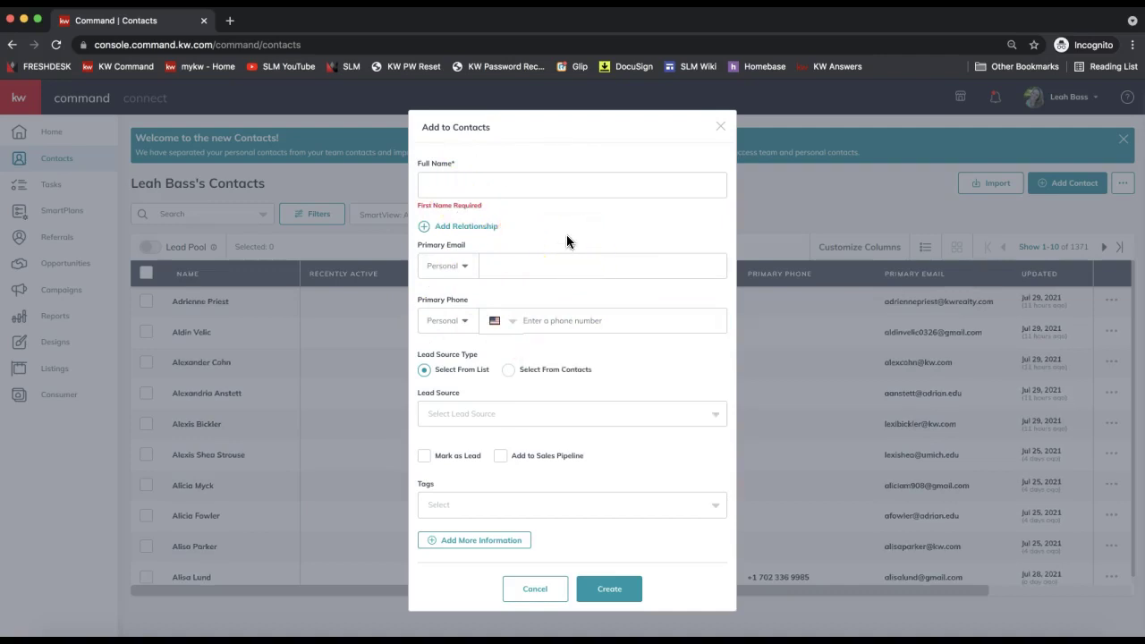
click(463, 190)
click(463, 190)
text(Hermione Granger)
click(506, 257)
text(hermione@ho)
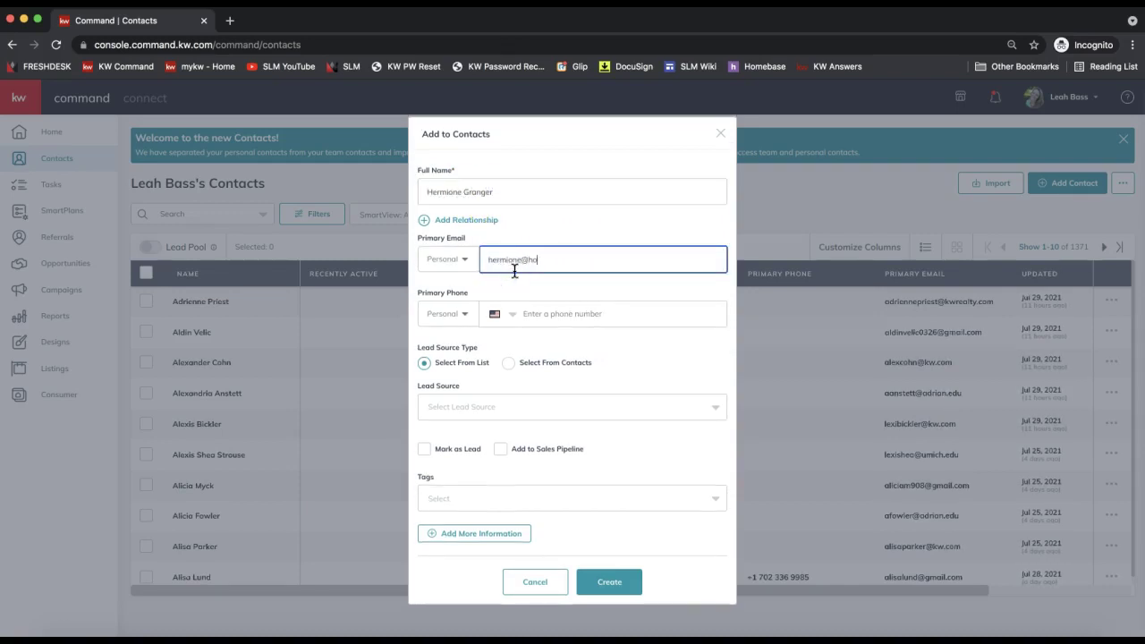
text(gwarts.edu)
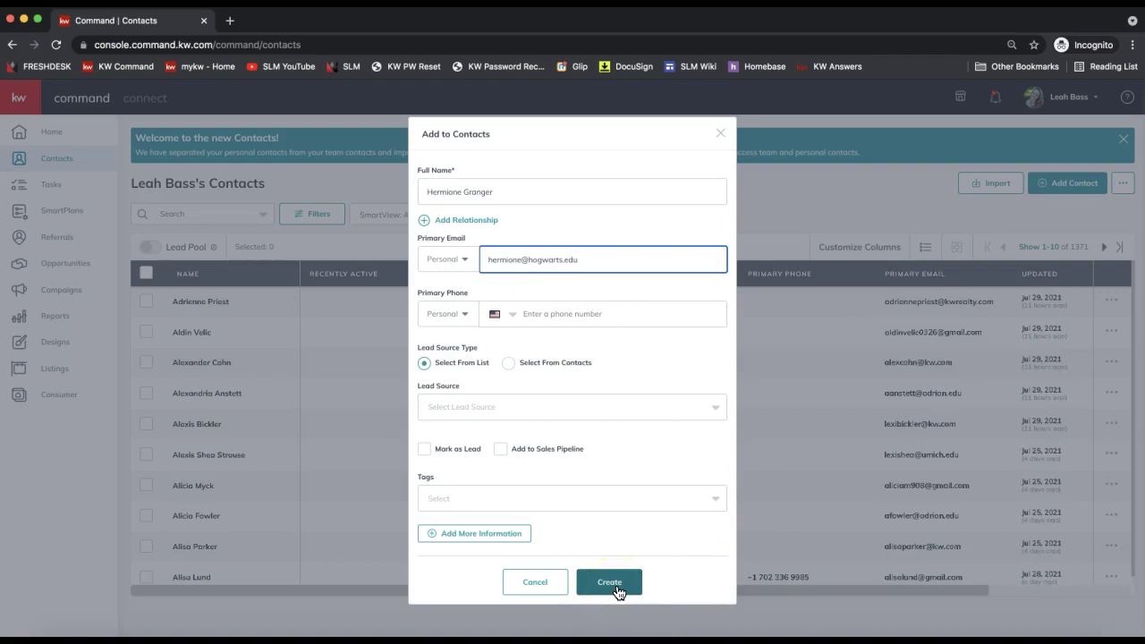
click(617, 592)
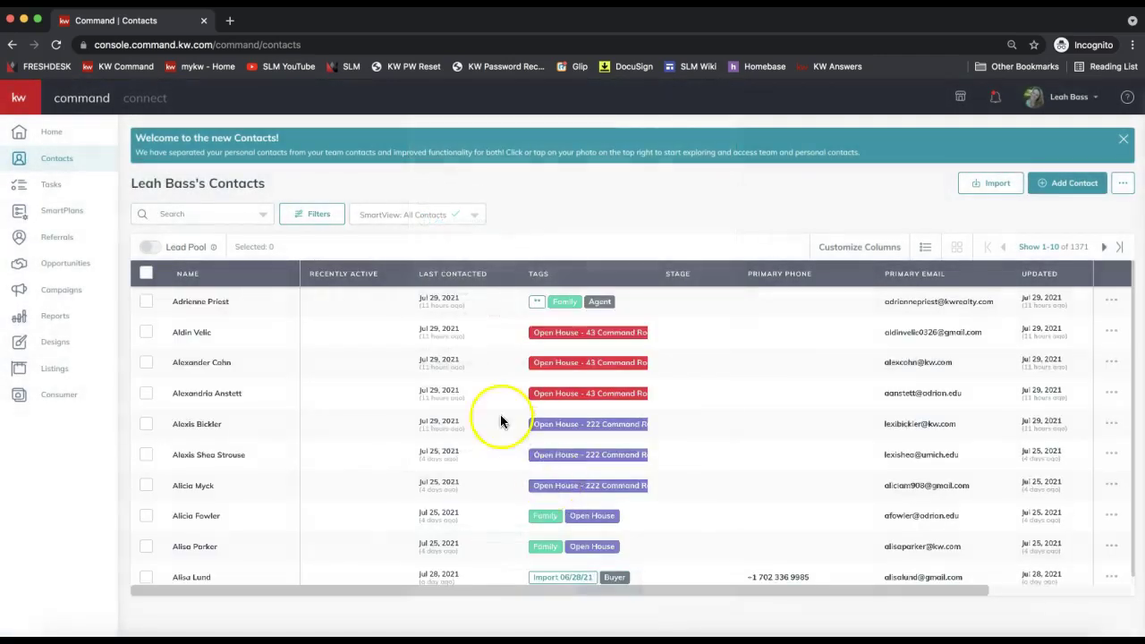
- Search contacts for the new client, open their record, and start a new opportunity
click(184, 209)
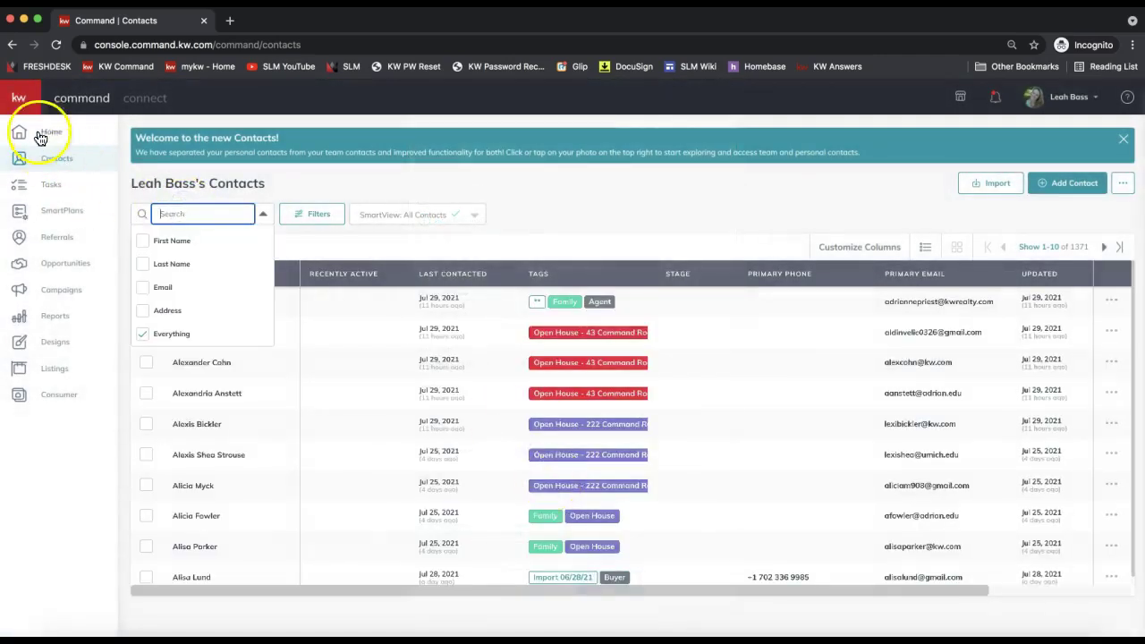
click(22, 98)
click(115, 213)
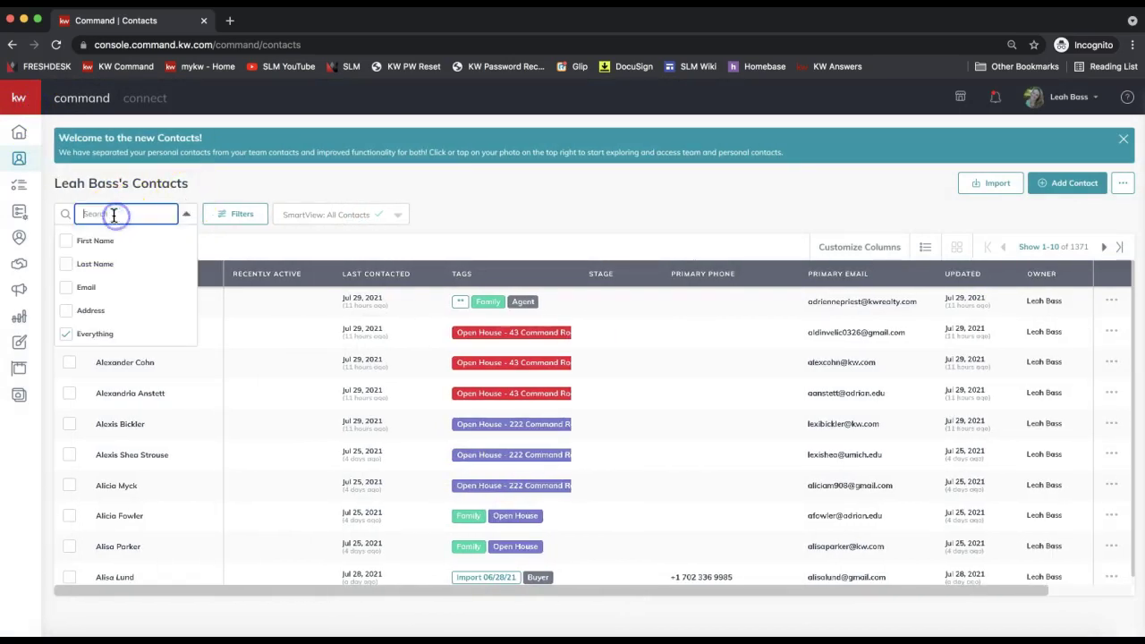
text(hermione)
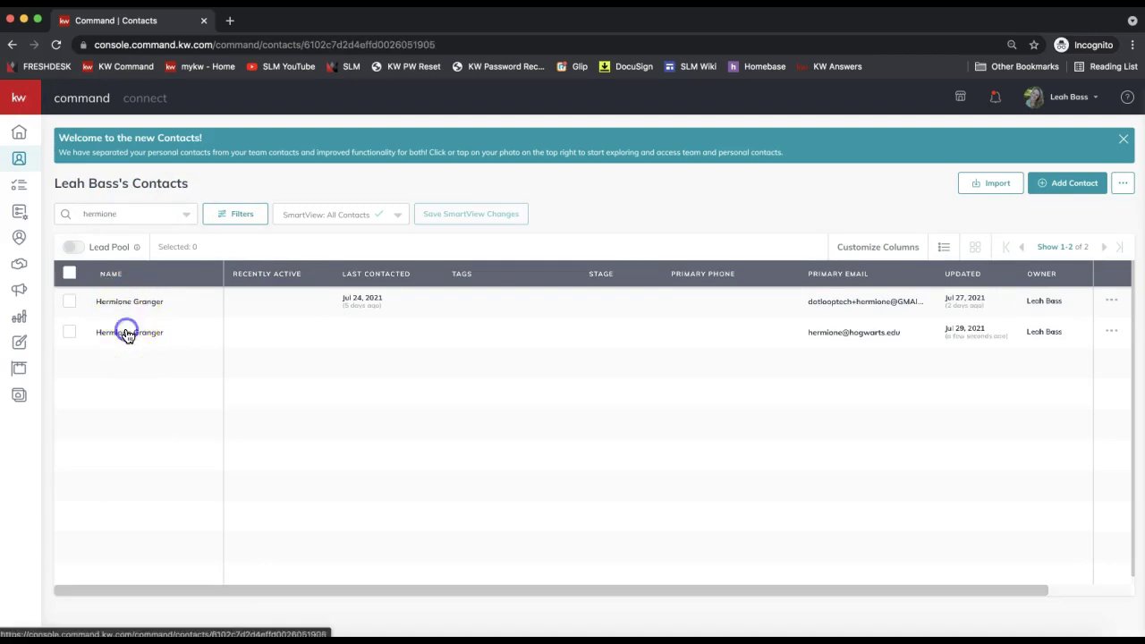
click(126, 330)
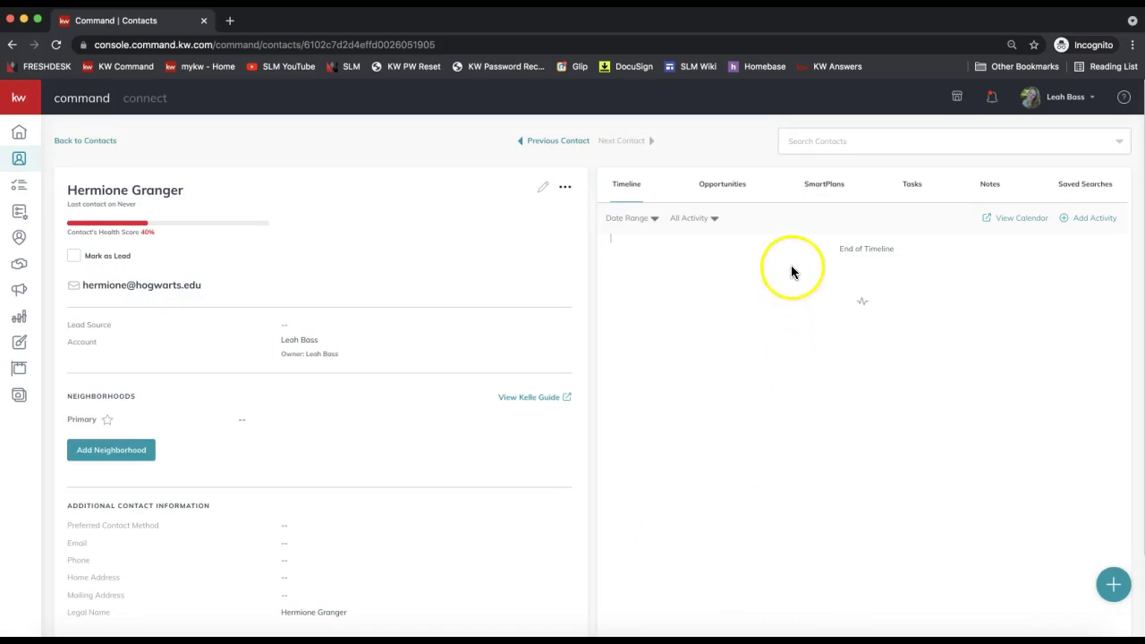
click(723, 194)
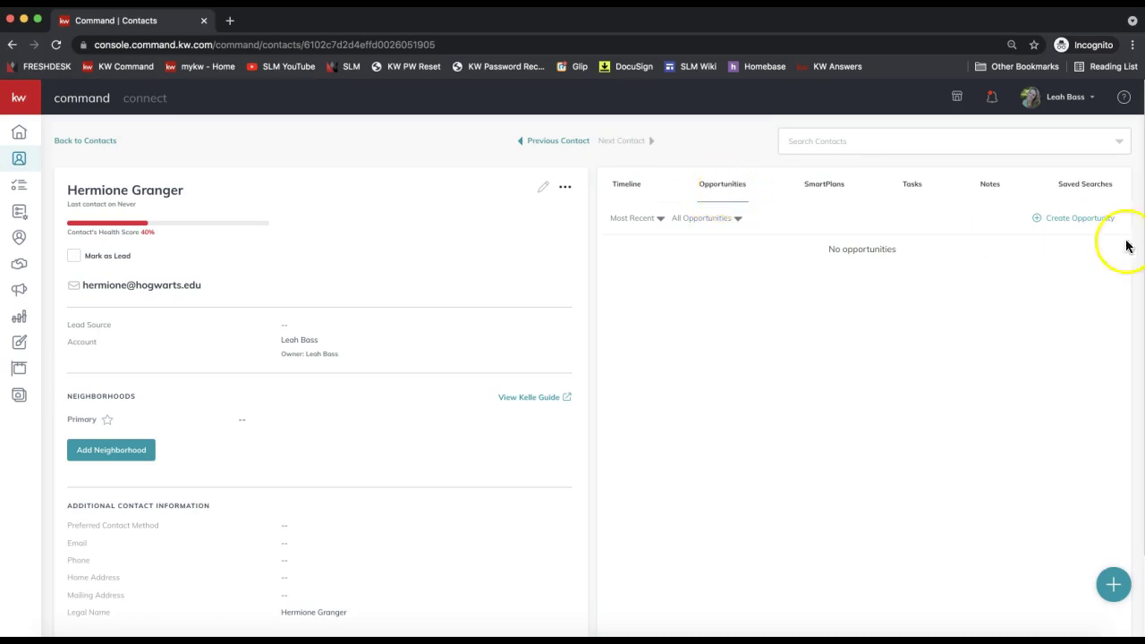
click(1065, 222)
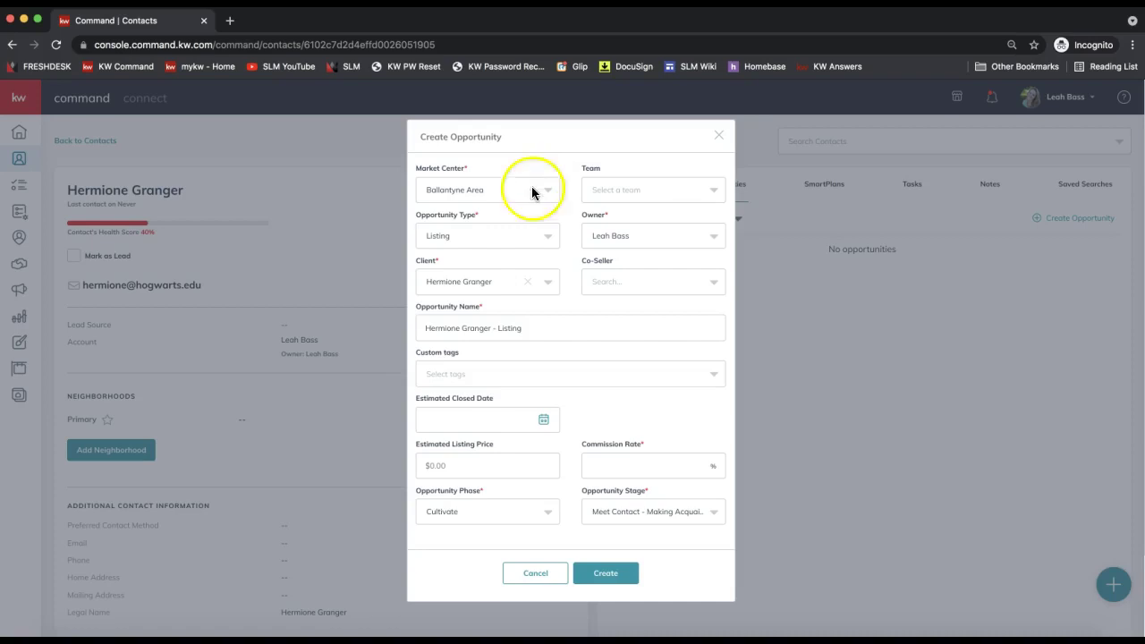
- Keep Listing as the opportunity type and leave the co-seller empty
triple_click(451, 216)
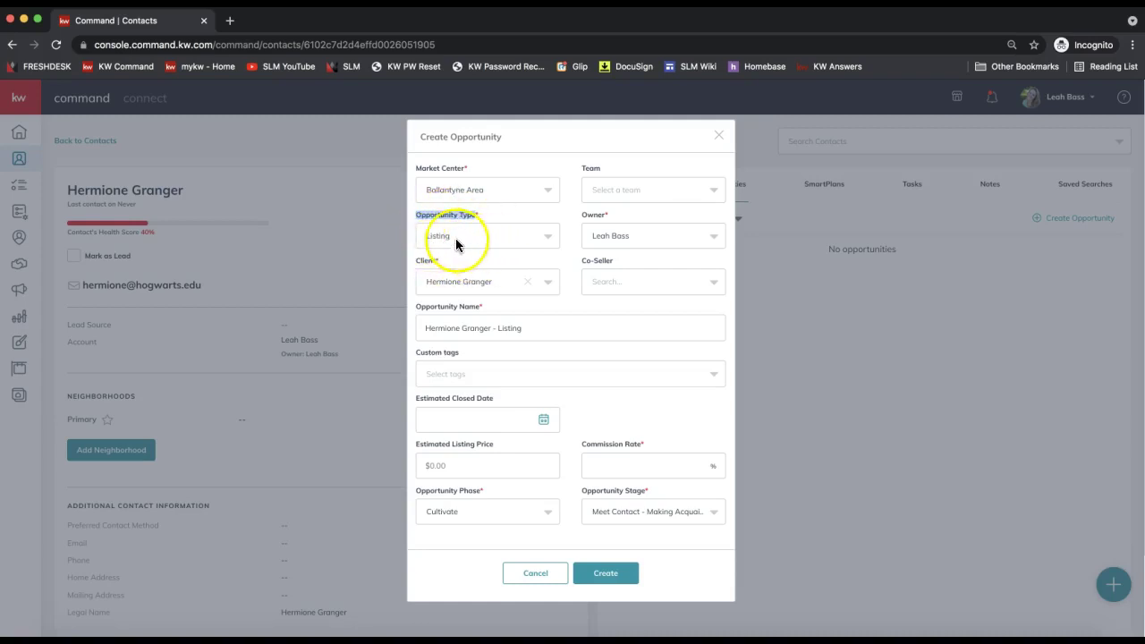
click(446, 235)
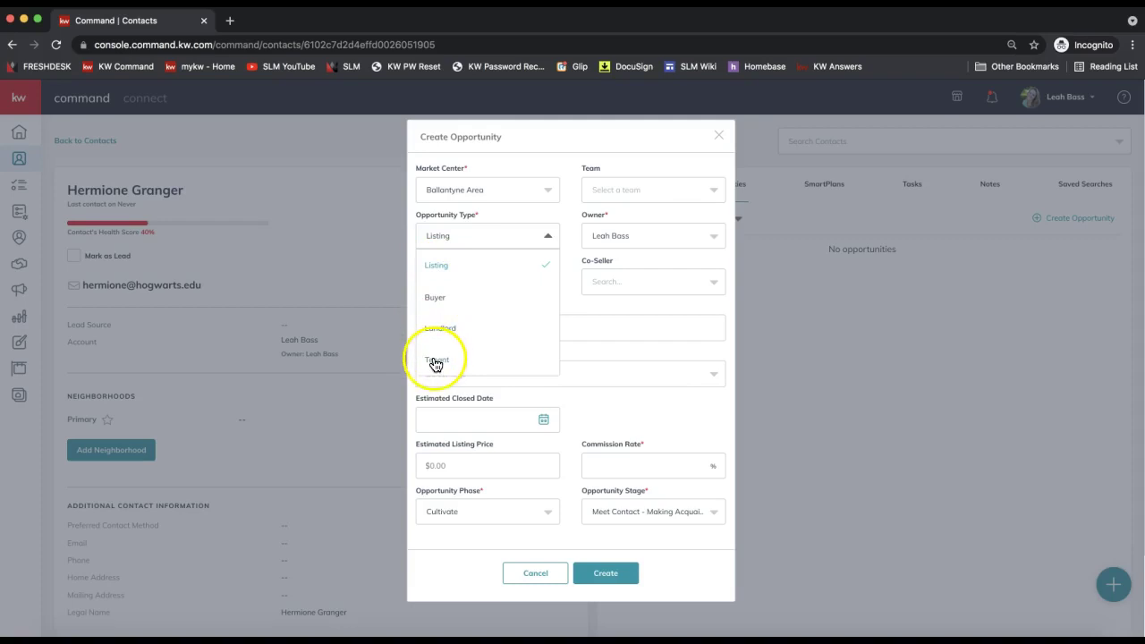
click(438, 267)
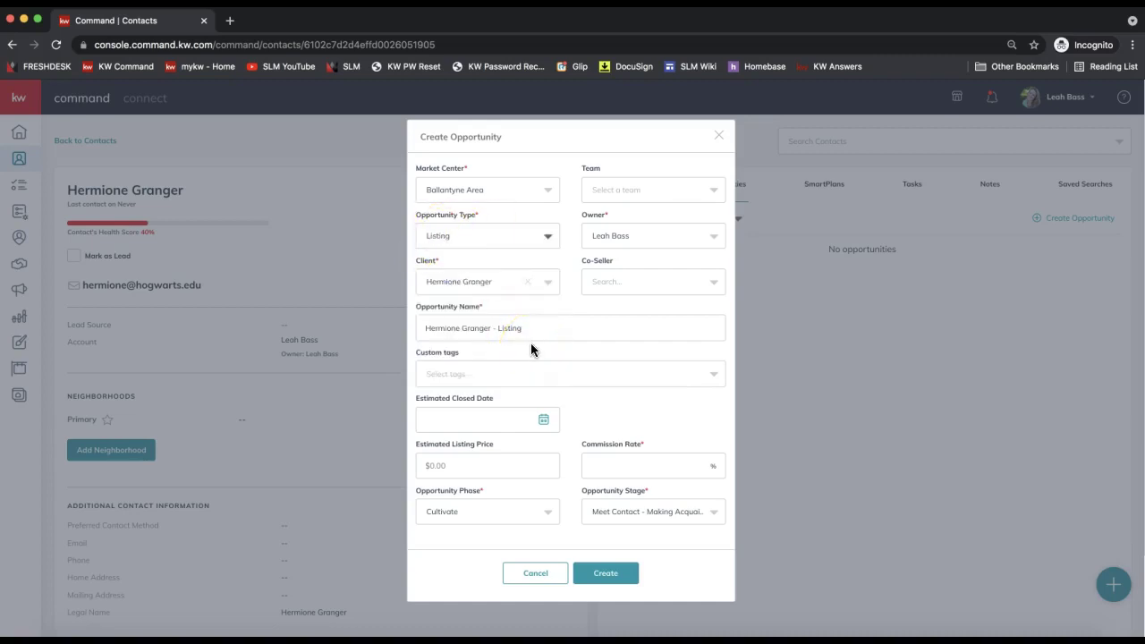
double_click(427, 260)
click(614, 281)
click(556, 304)
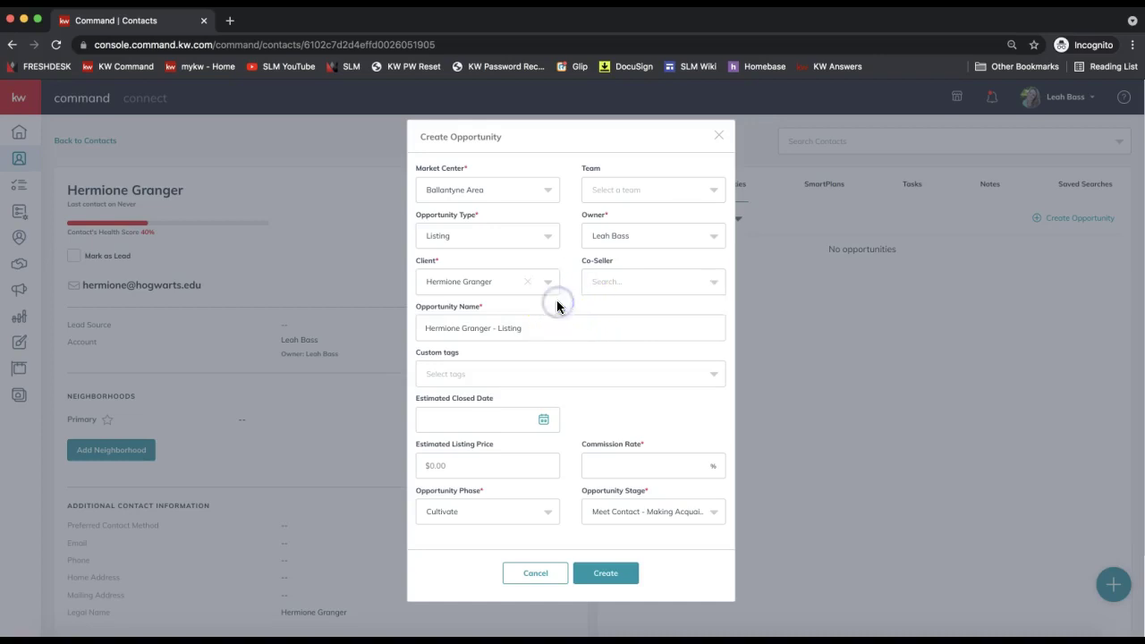
- Enter a 3% commission rate and try to create the opportunity
click(619, 462)
click(626, 461)
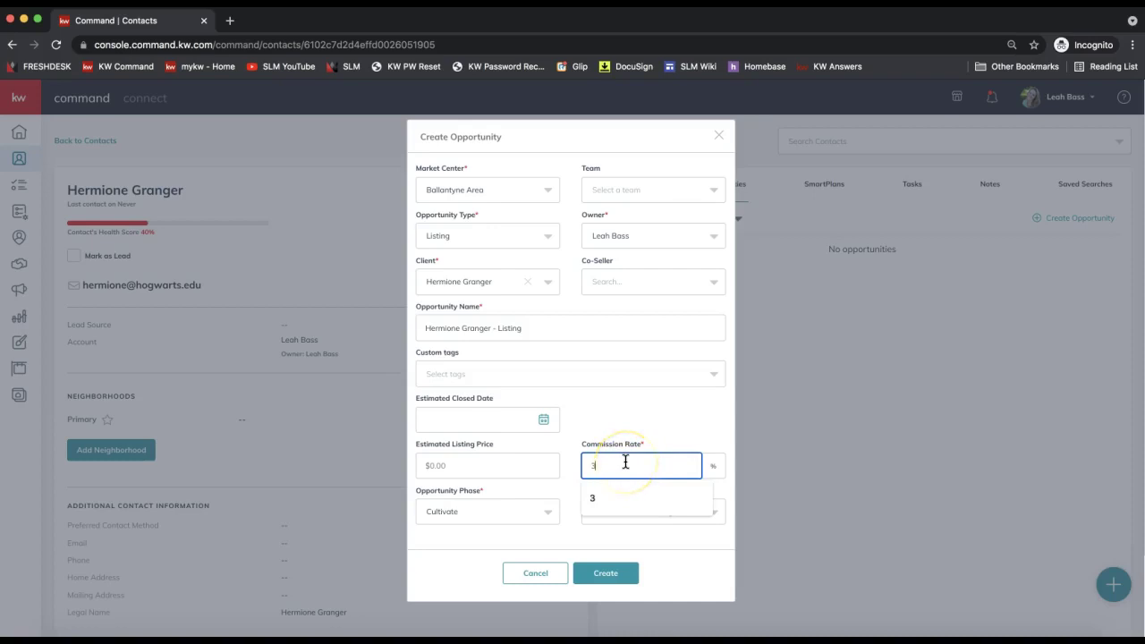
text(3)
key(BackSpace)
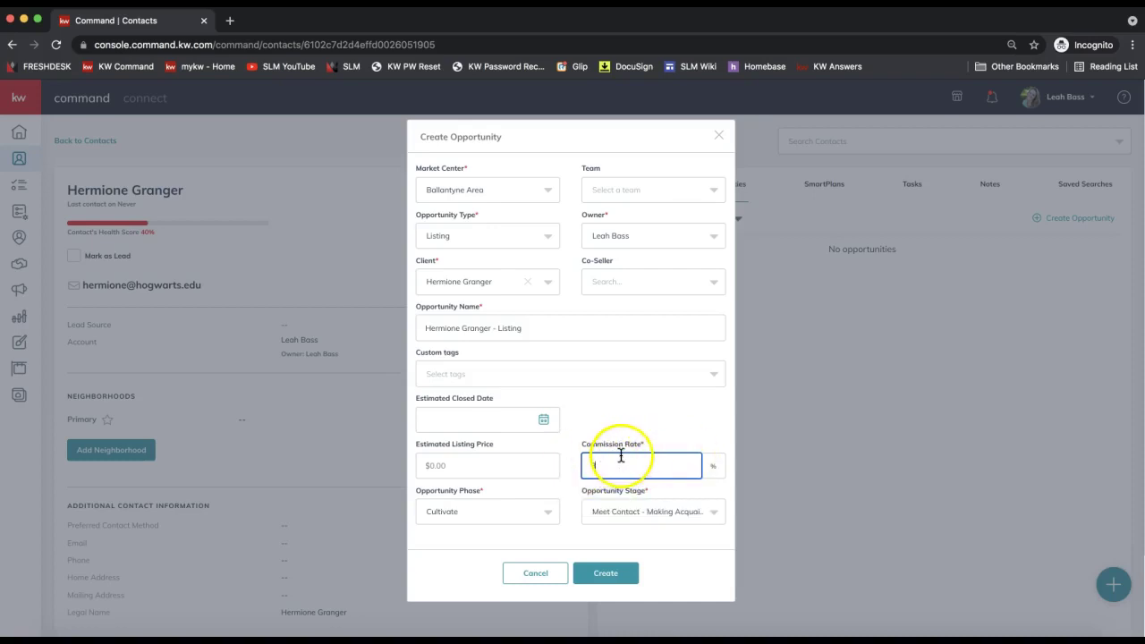
text(3)
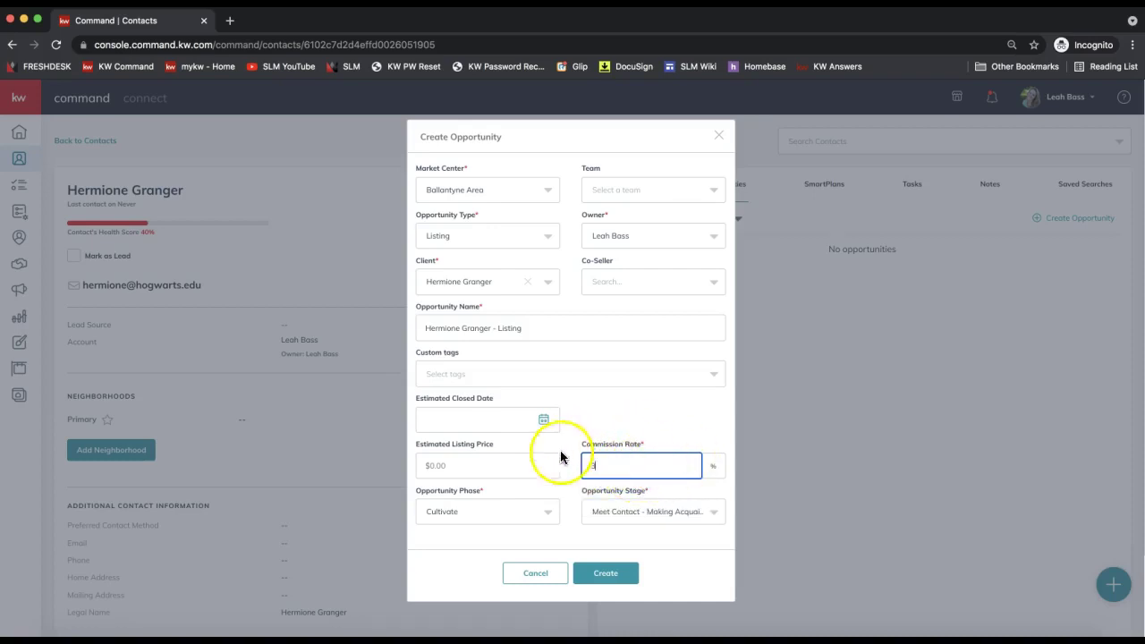
click(651, 465)
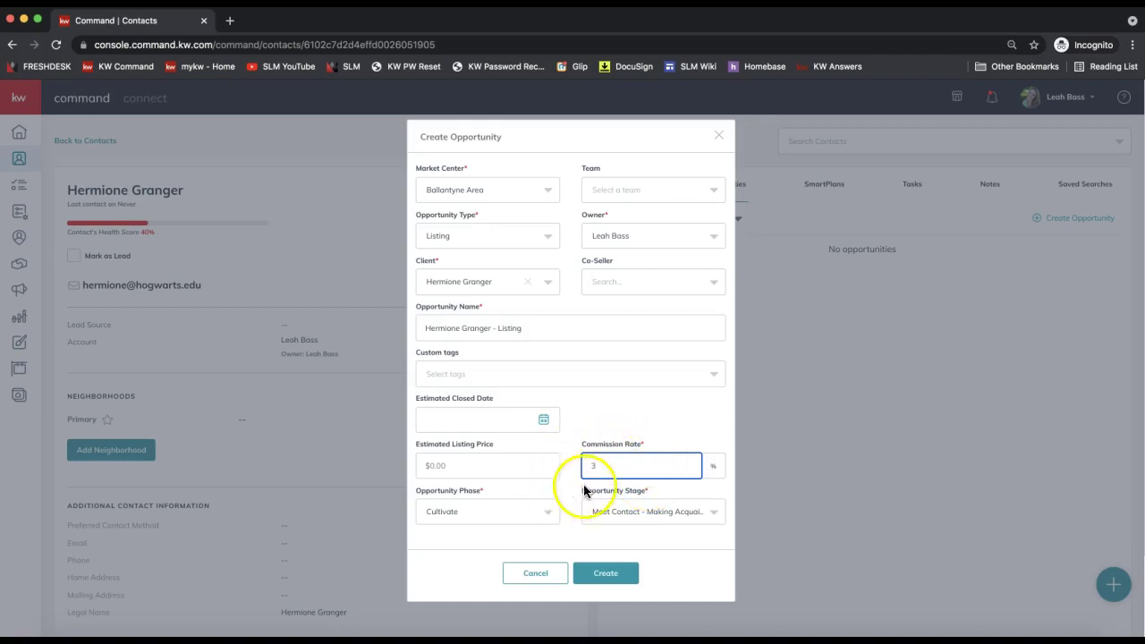
mouse_move(593, 466)
mouse_down()
mouse_move(561, 469)
mouse_move(638, 490)
mouse_move(660, 480)
mouse_move(593, 484)
mouse_up()
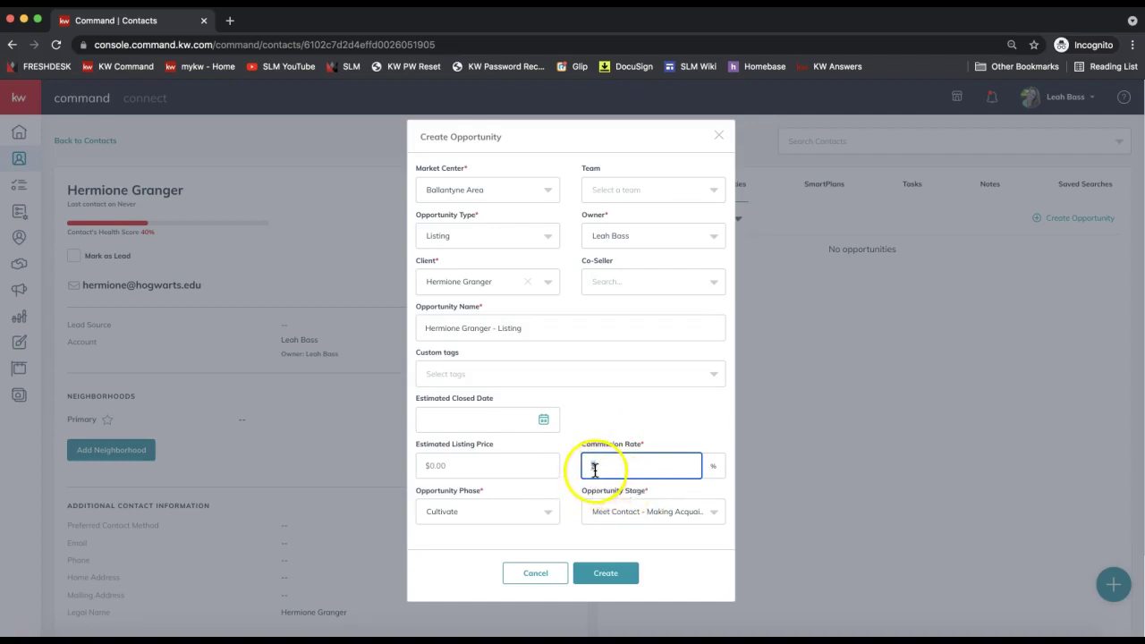
click(610, 543)
click(615, 579)
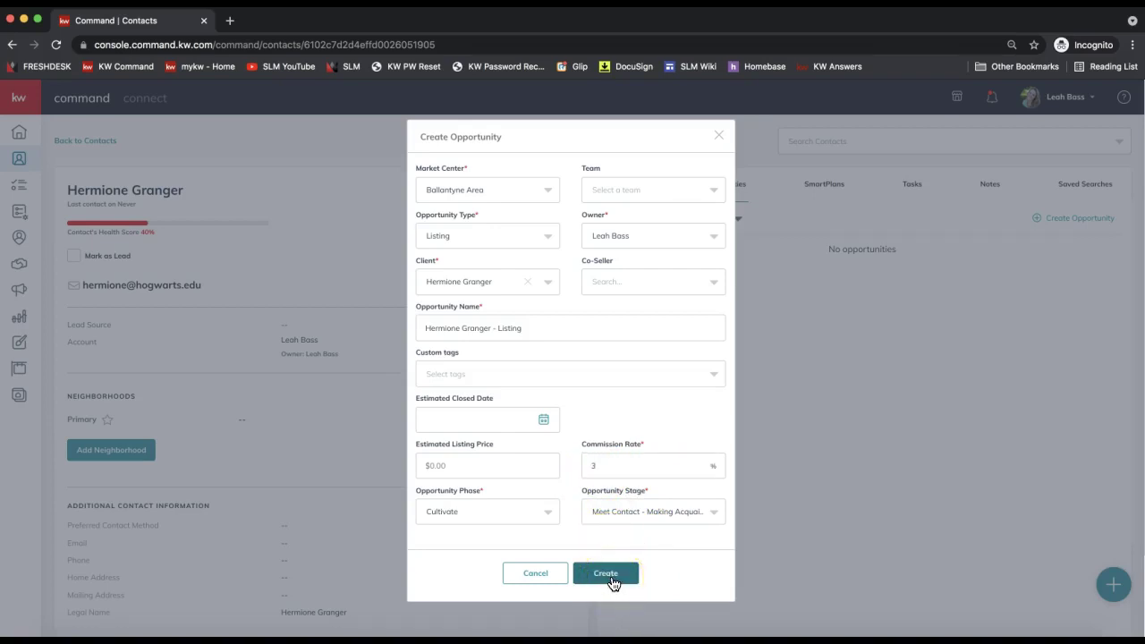
click(612, 580)
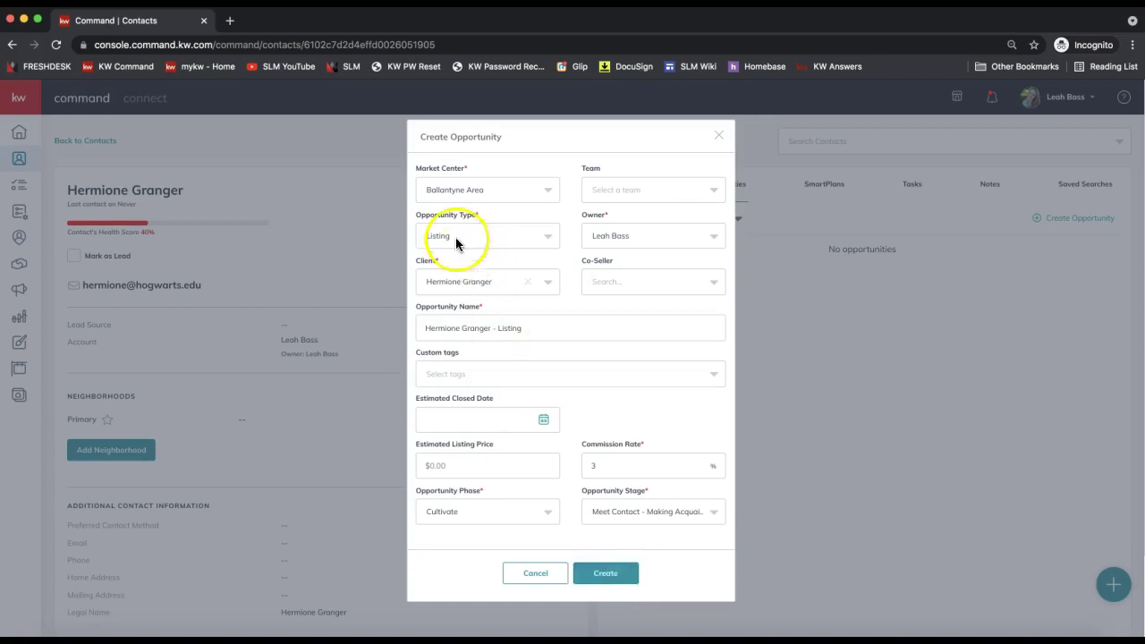
- Review the required type, client and commission fields, then submit the listing opportunity
drag(483, 224, 432, 267)
click(427, 264)
double_click(592, 261)
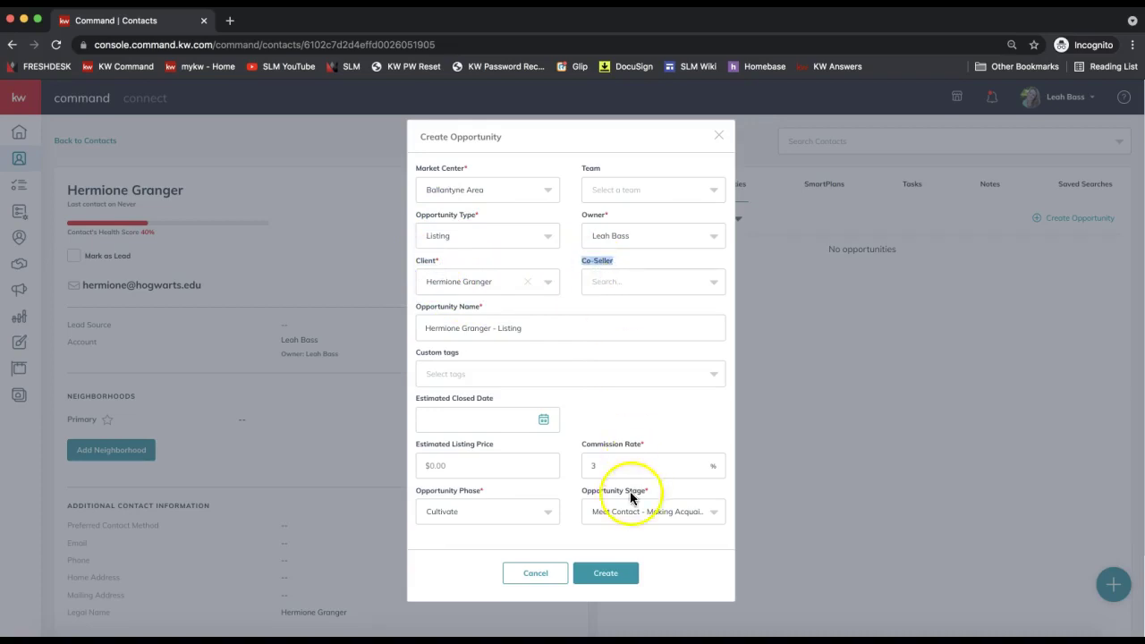
triple_click(613, 444)
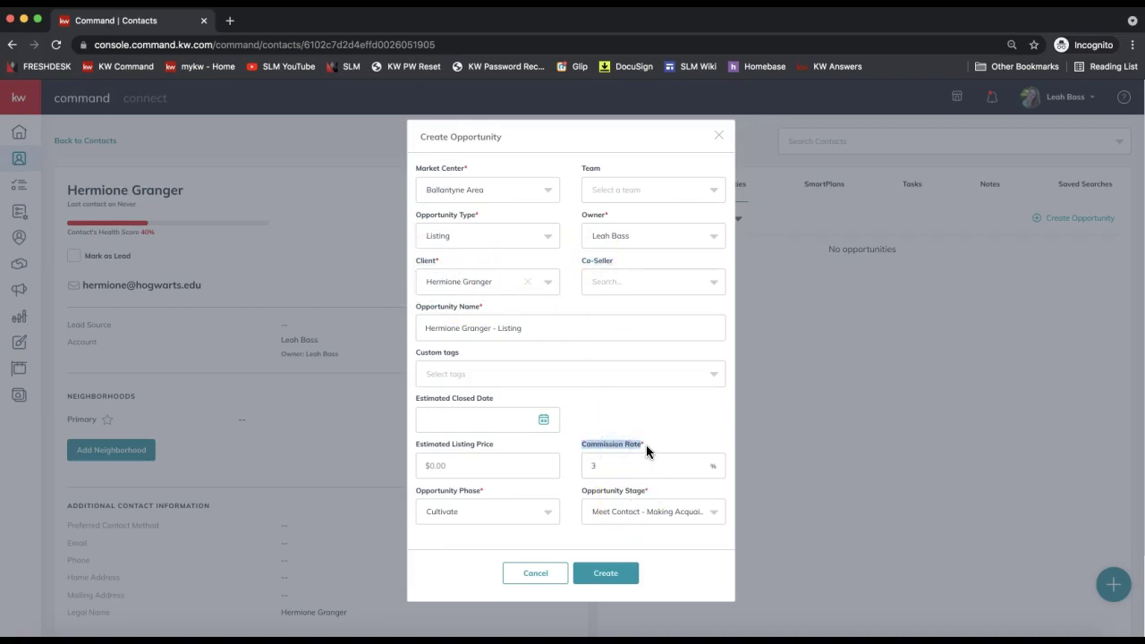
click(616, 577)
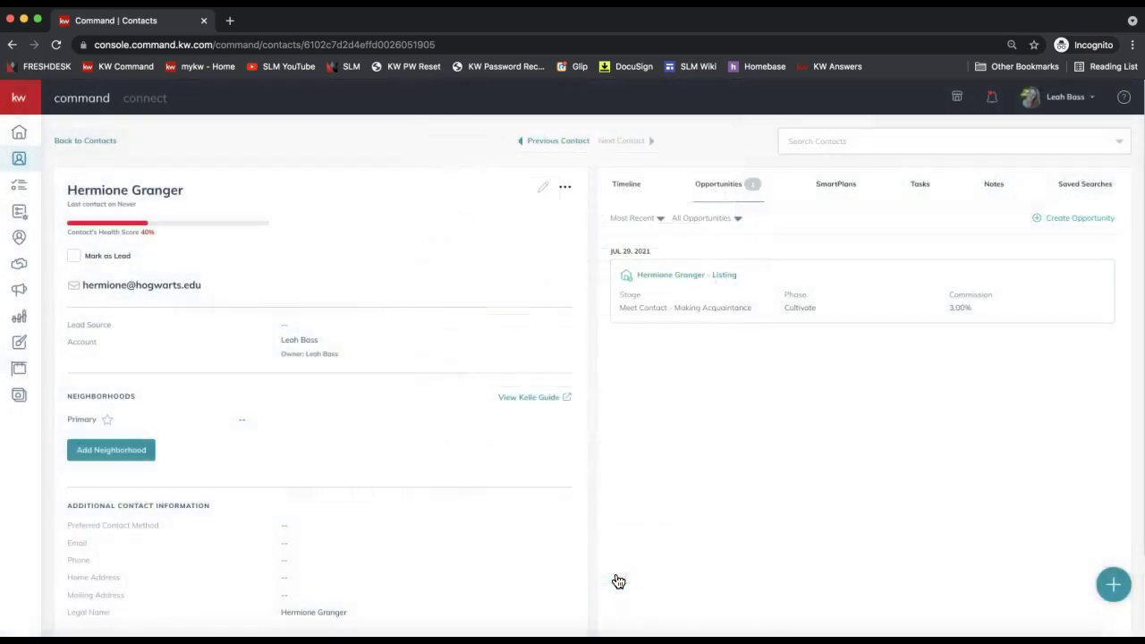
- Open the client's Listing opportunity details page from the contact's Opportunities tab
click(791, 514)
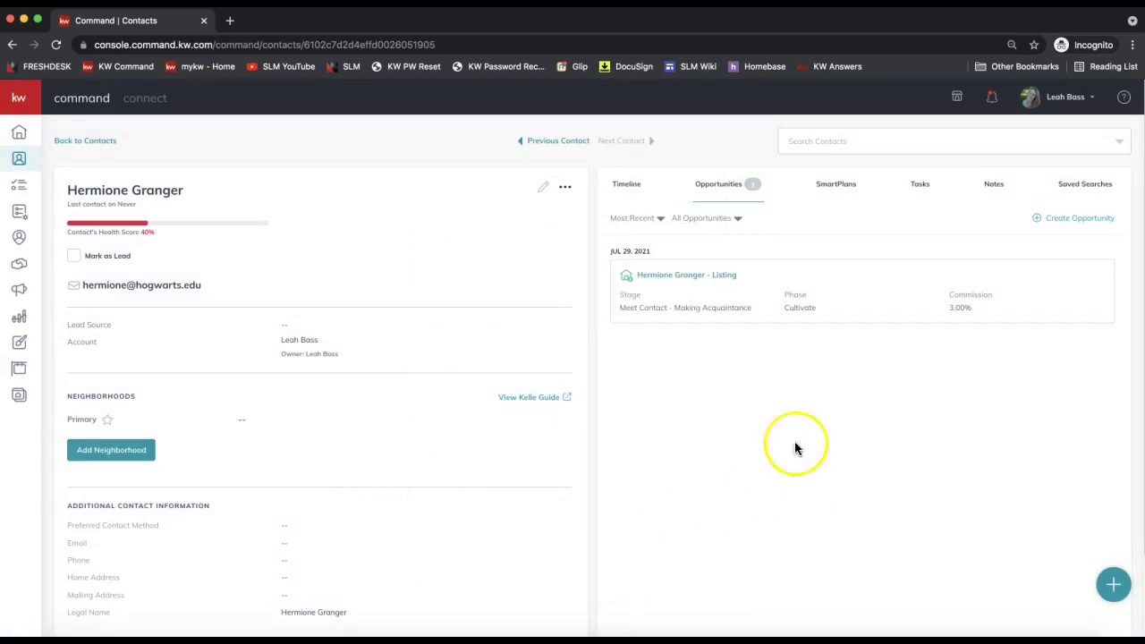
click(685, 281)
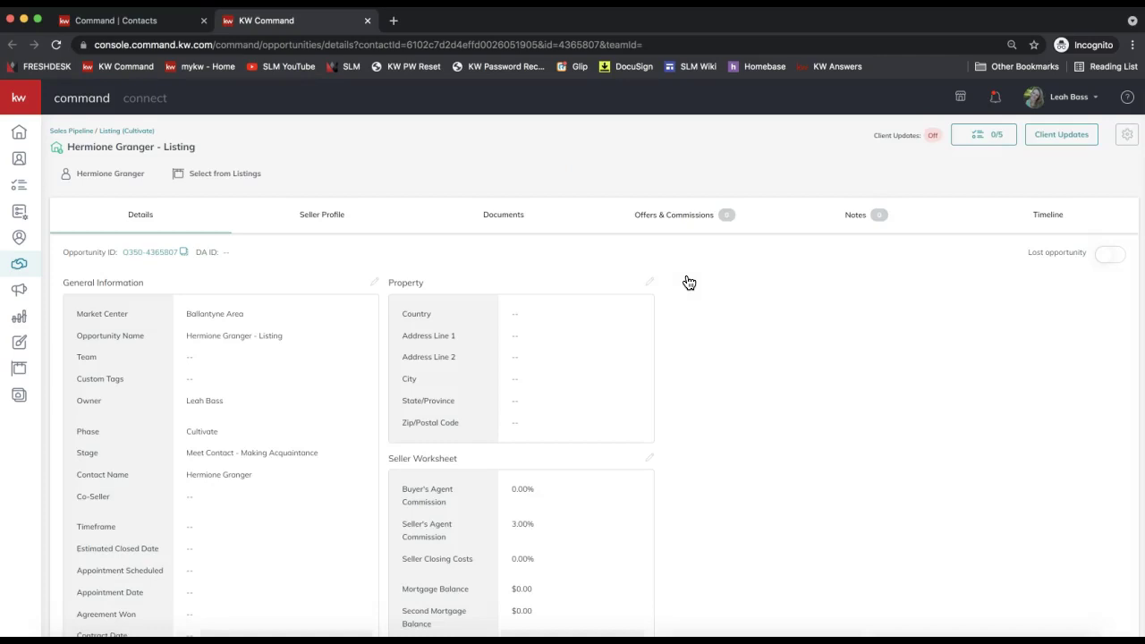
click(117, 223)
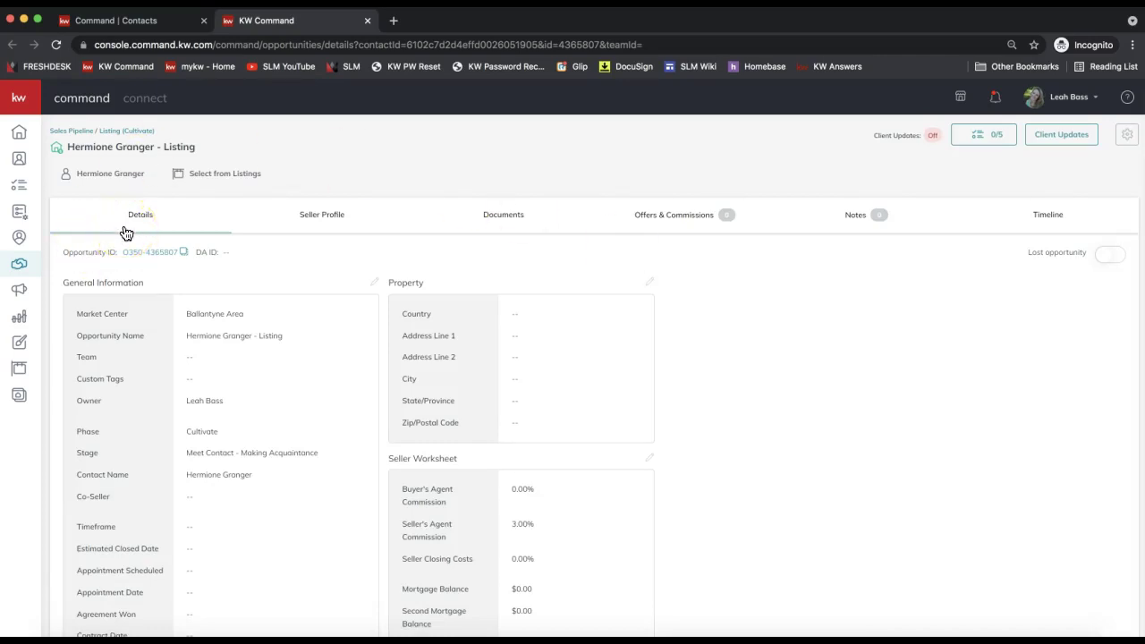
- Go to the opportunity's Documents tab and show the checklist type choices
click(153, 222)
click(510, 229)
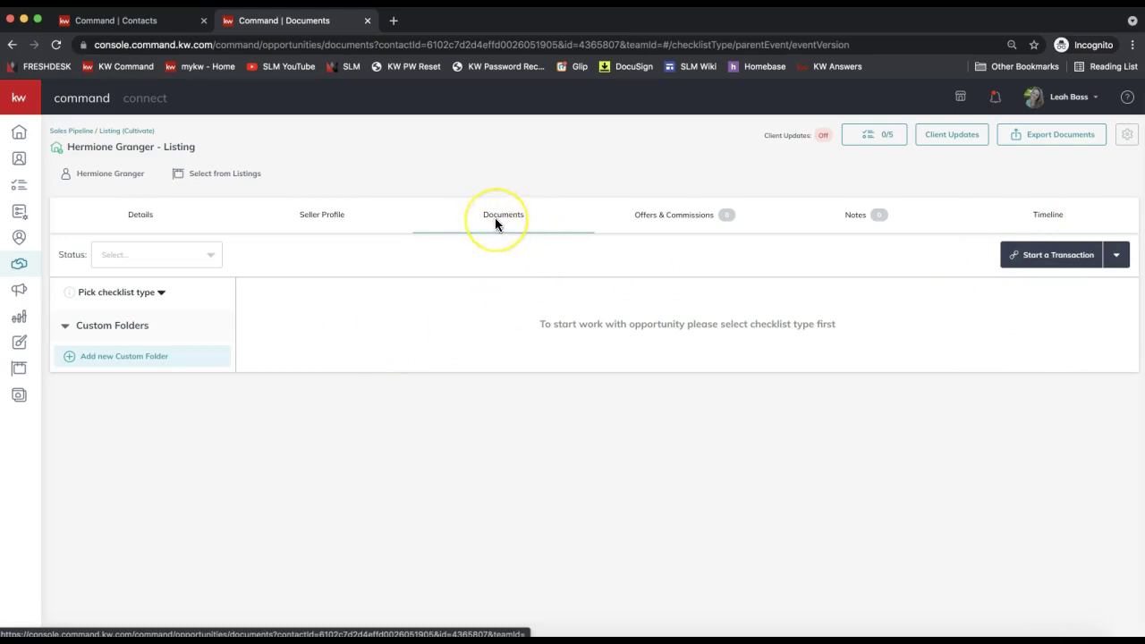
click(103, 295)
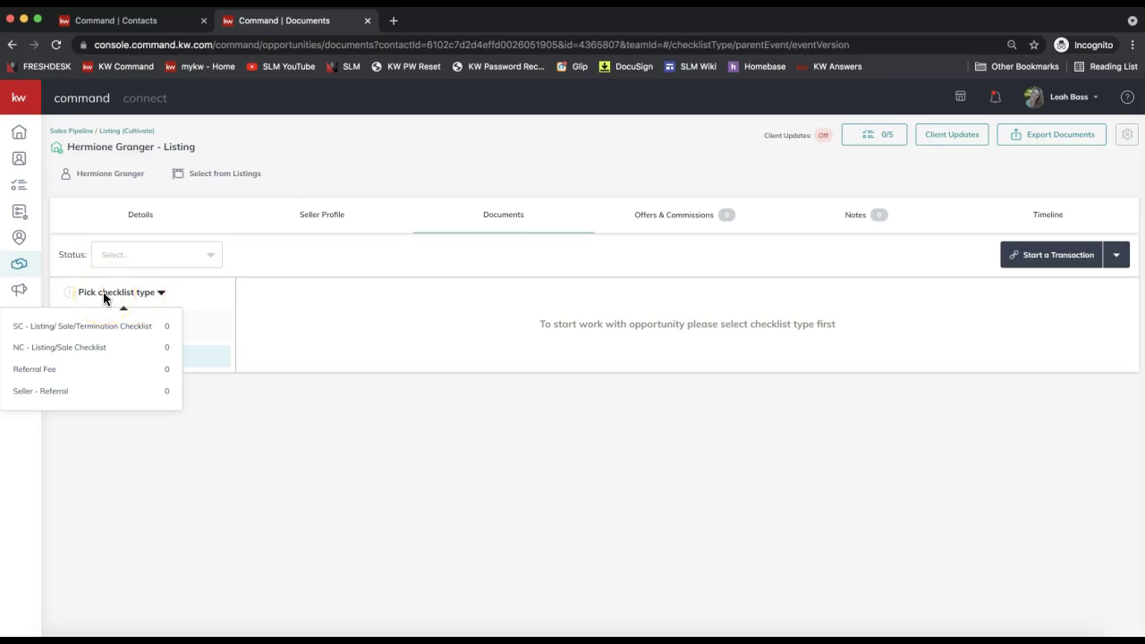
- Switch from the NC - Listing/Sale Checklist to the SC - Listing/Sale/Termination Checklist
click(69, 350)
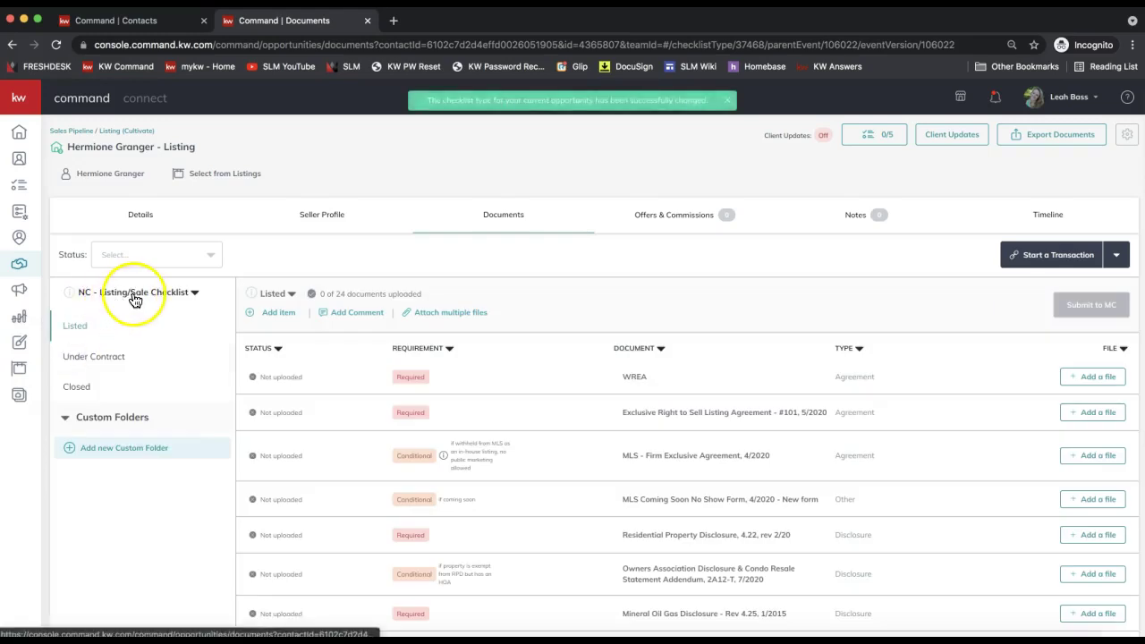
click(134, 295)
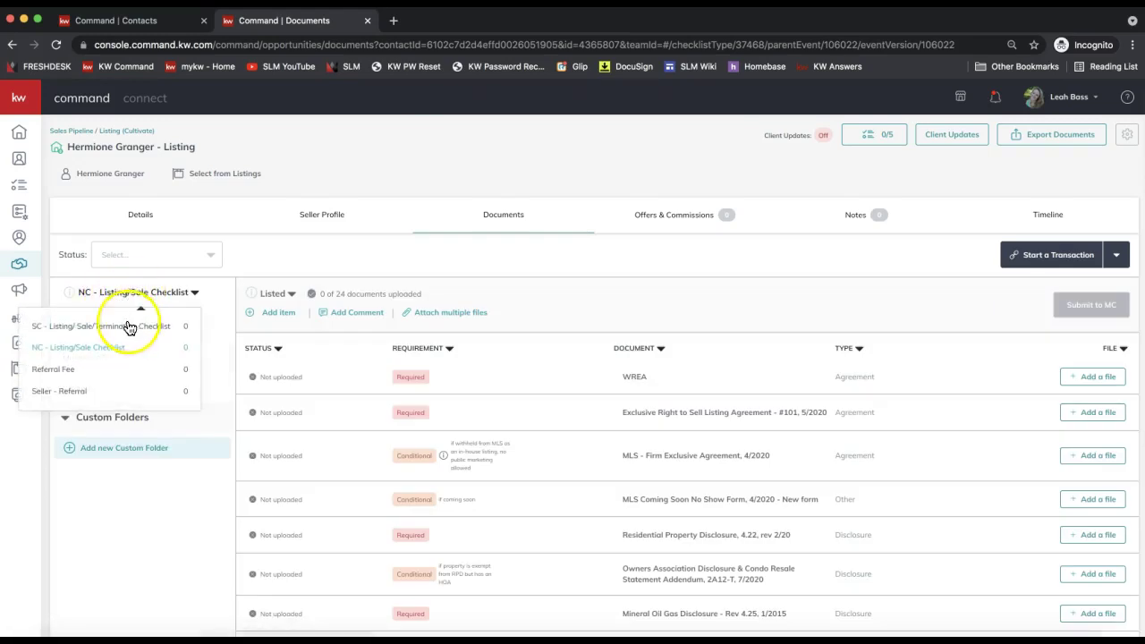
click(129, 328)
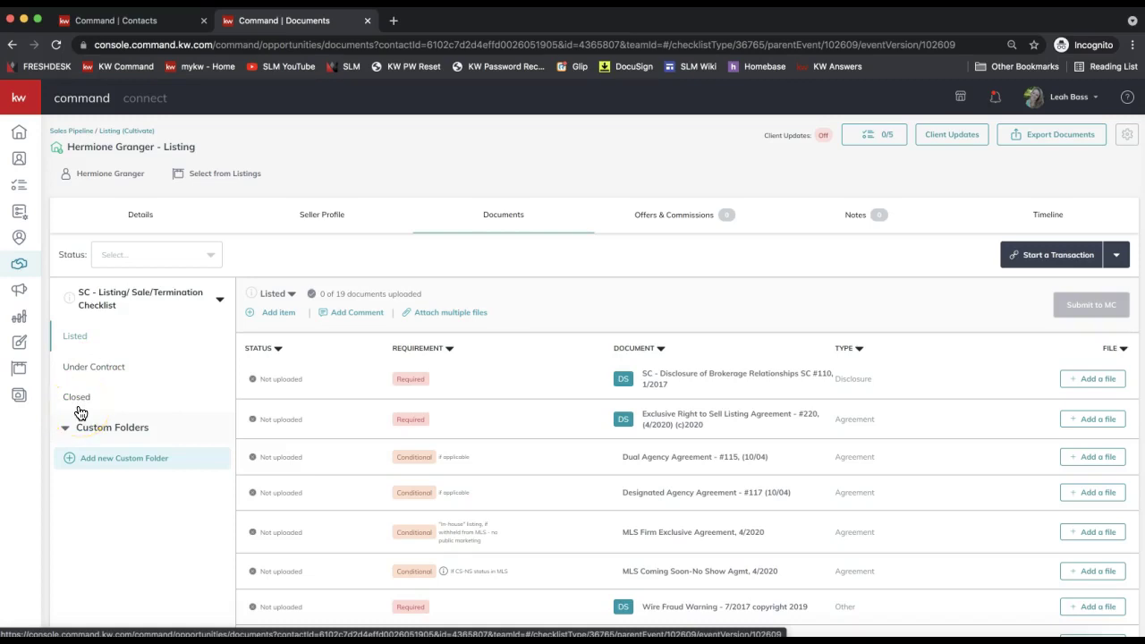
click(107, 303)
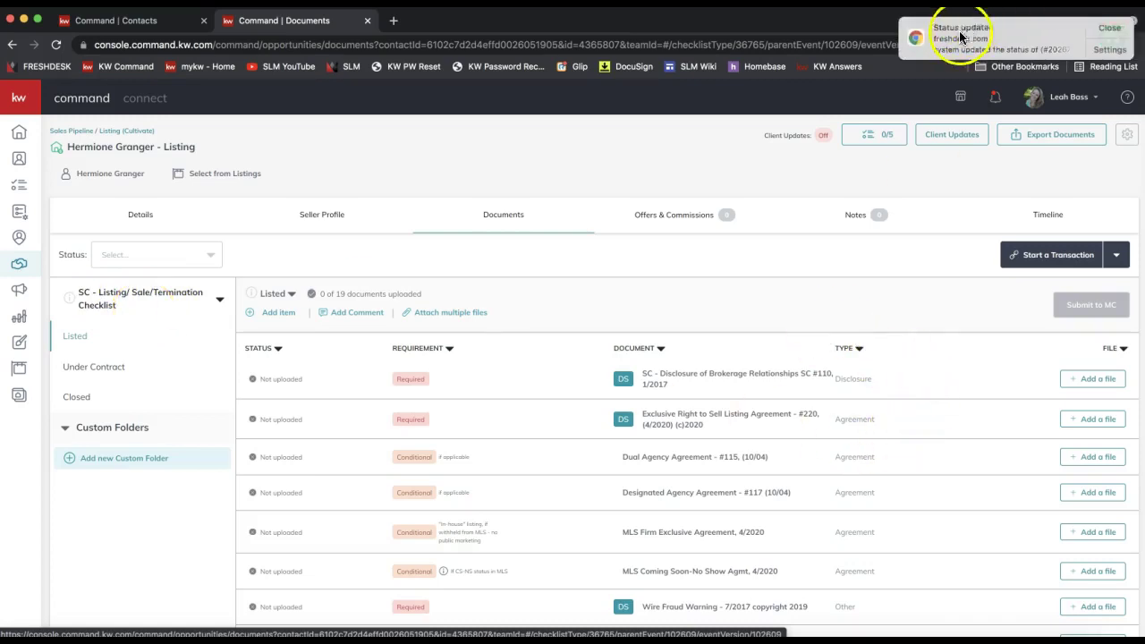
click(960, 37)
scroll(659, 389, down, 5)
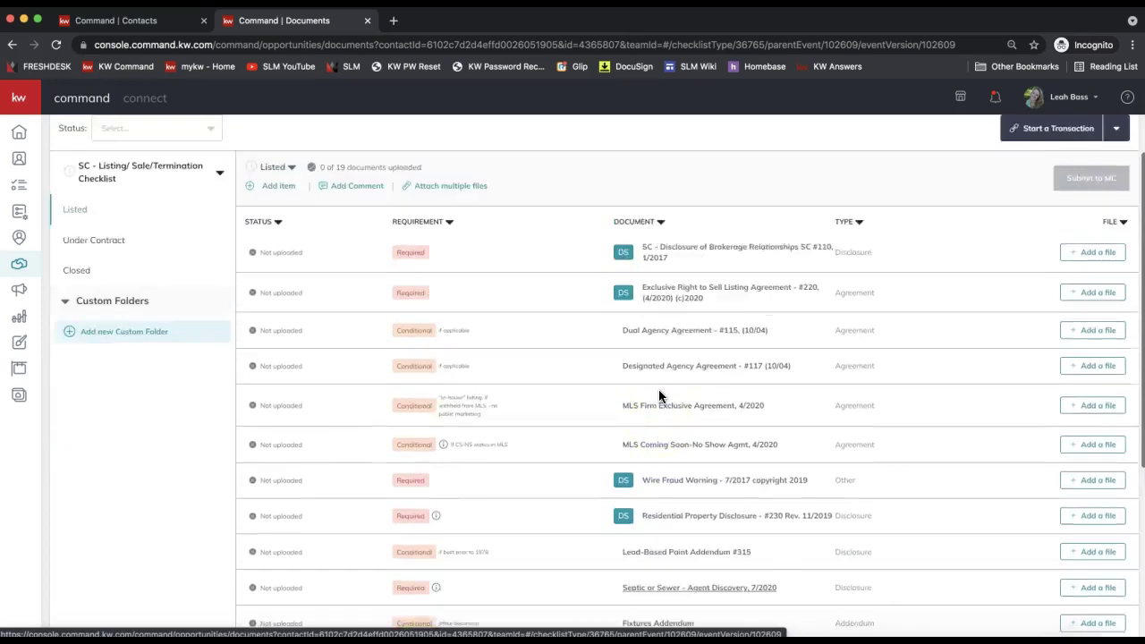
scroll(658, 389, up, 4)
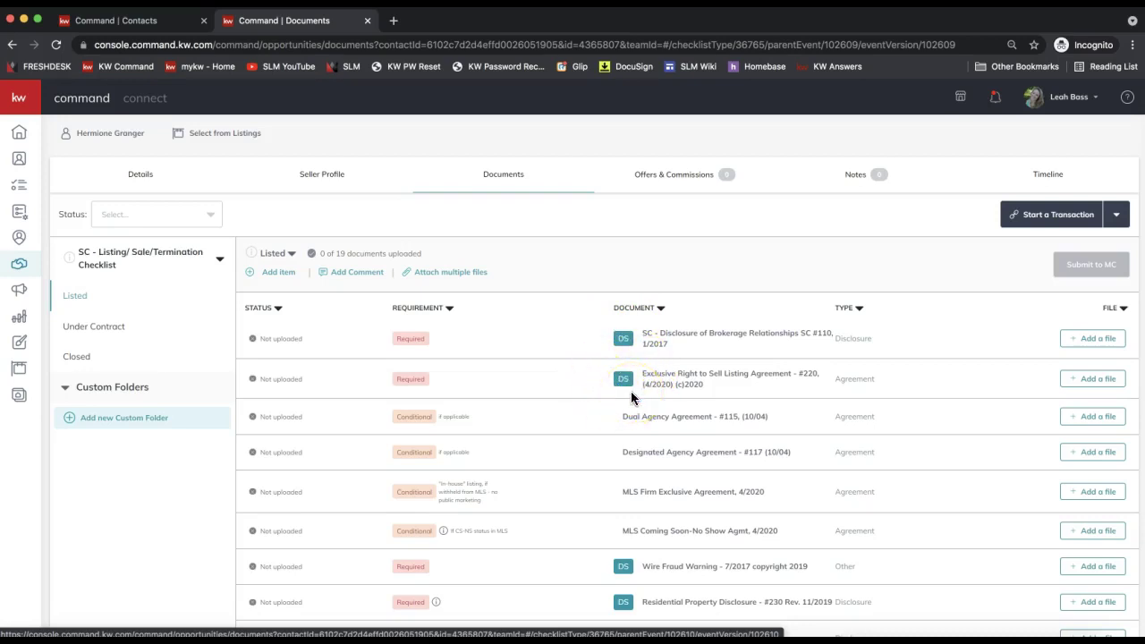
scroll(614, 563, down, 1)
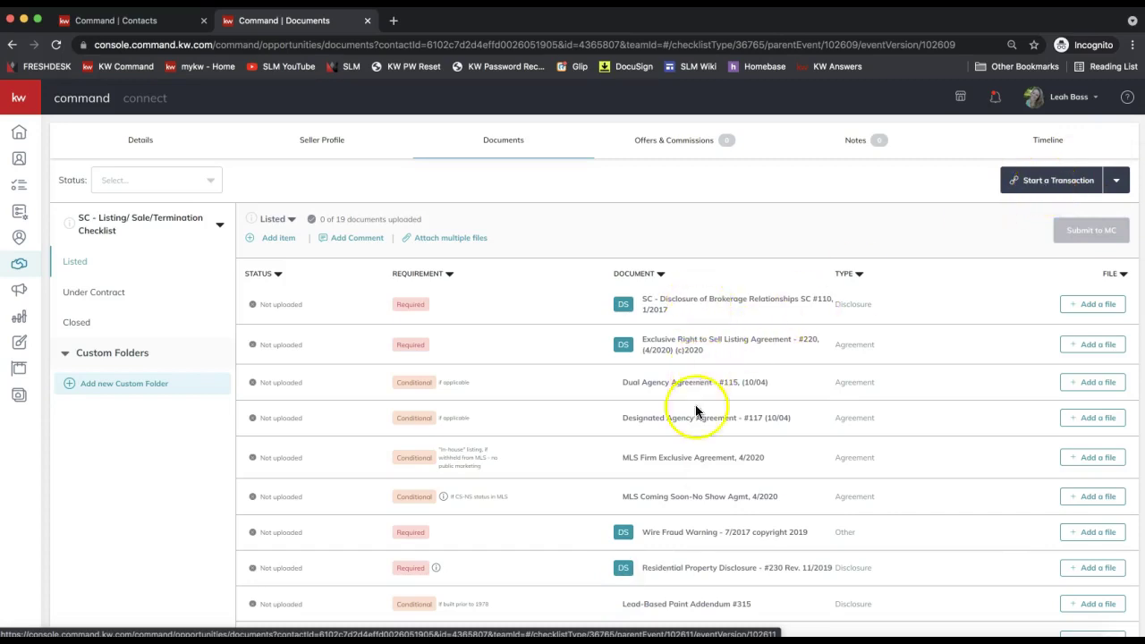
scroll(677, 541, down, 4)
scroll(677, 541, up, 5)
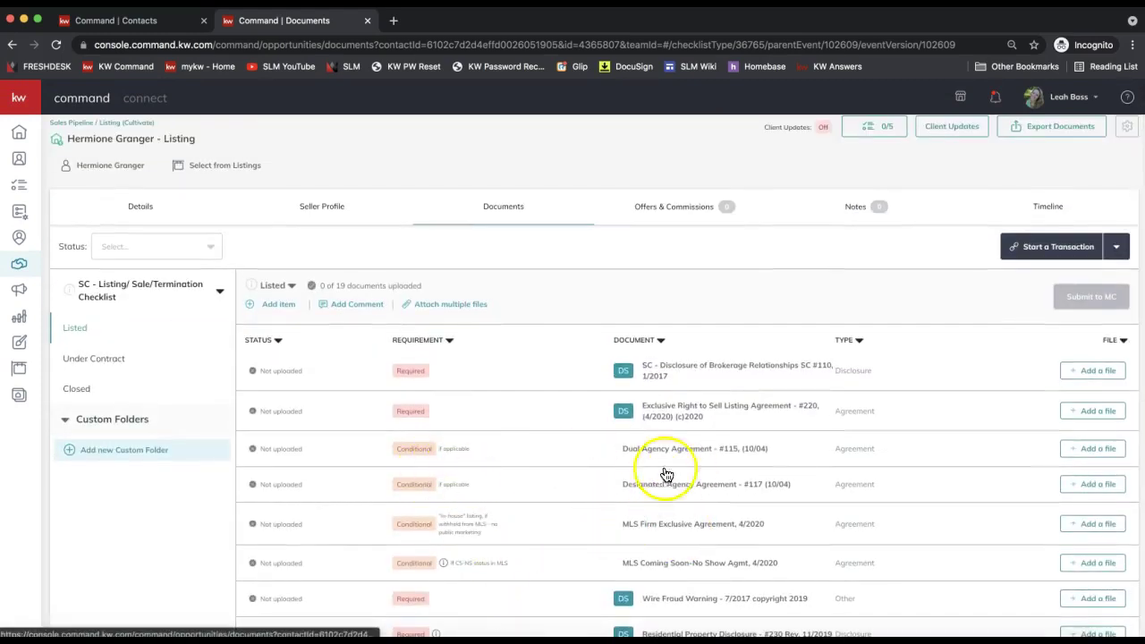
scroll(682, 506, down, 1)
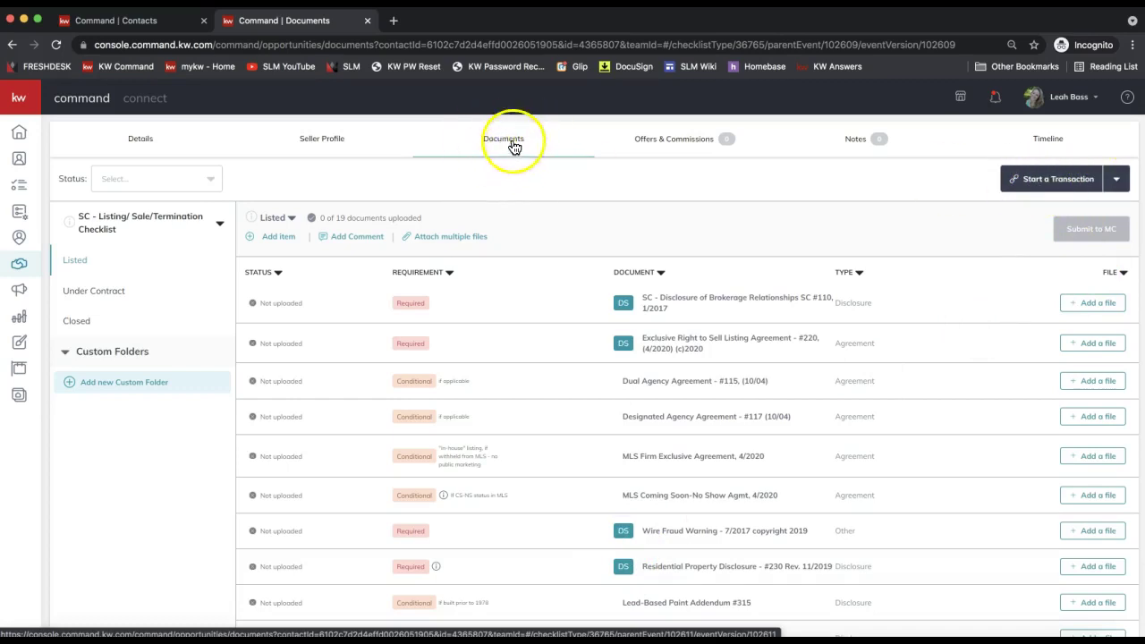
- Start a DocuSign transaction for the opportunity from the Start a Transaction menu
click(1052, 182)
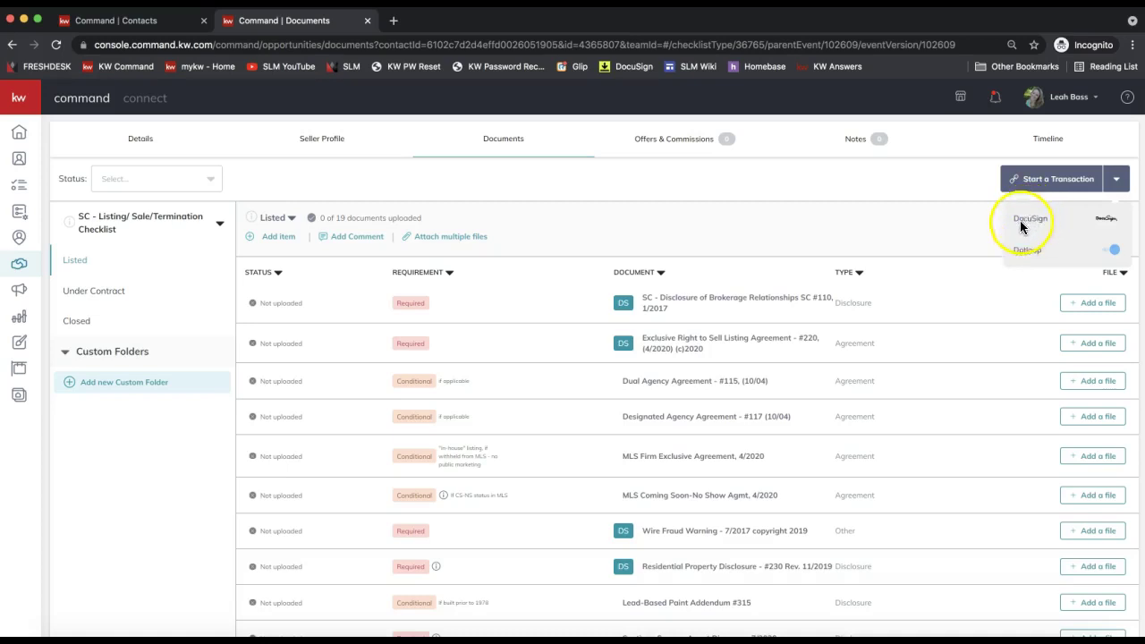
click(1040, 222)
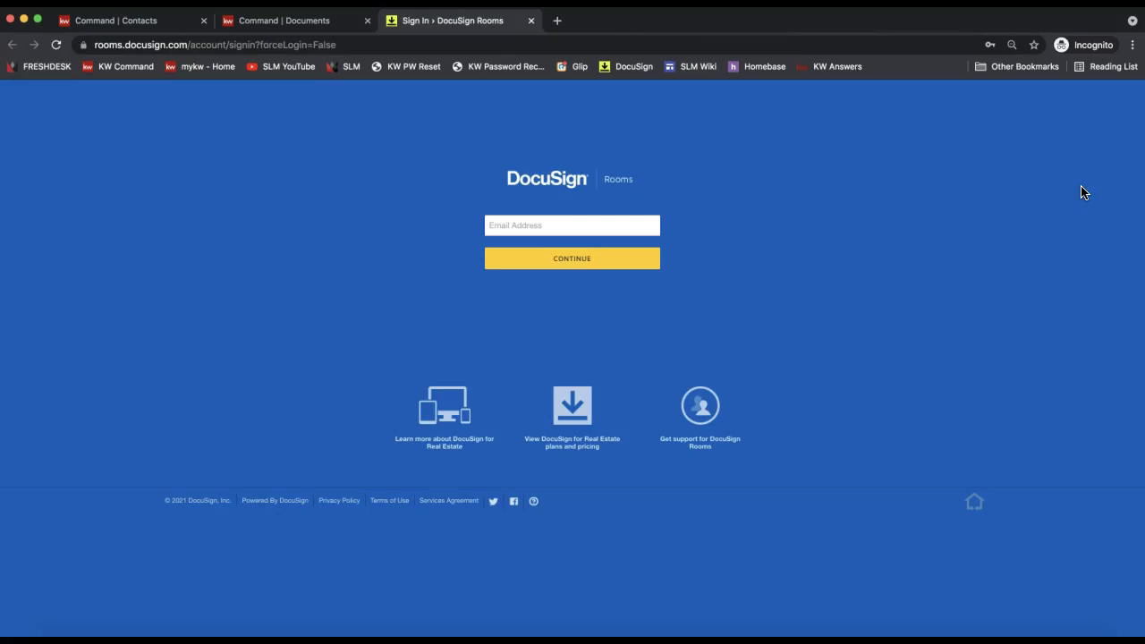
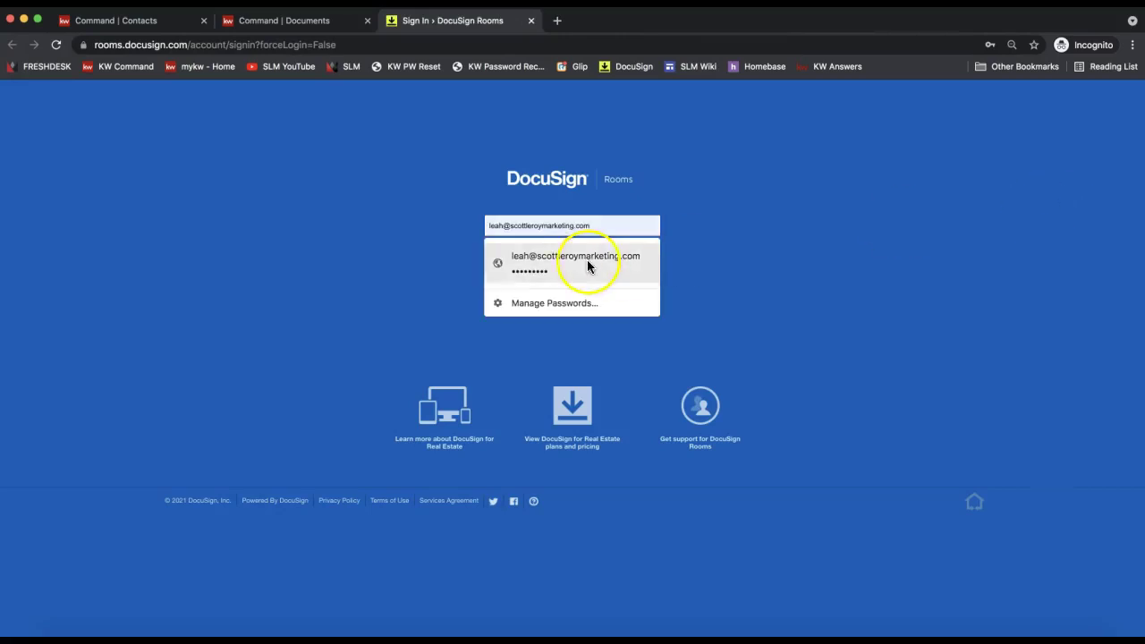
- Log in to DocuSign Rooms with the saved e-mail and password, then dismiss What's New
click(587, 265)
click(572, 263)
click(474, 318)
click(476, 343)
click(472, 349)
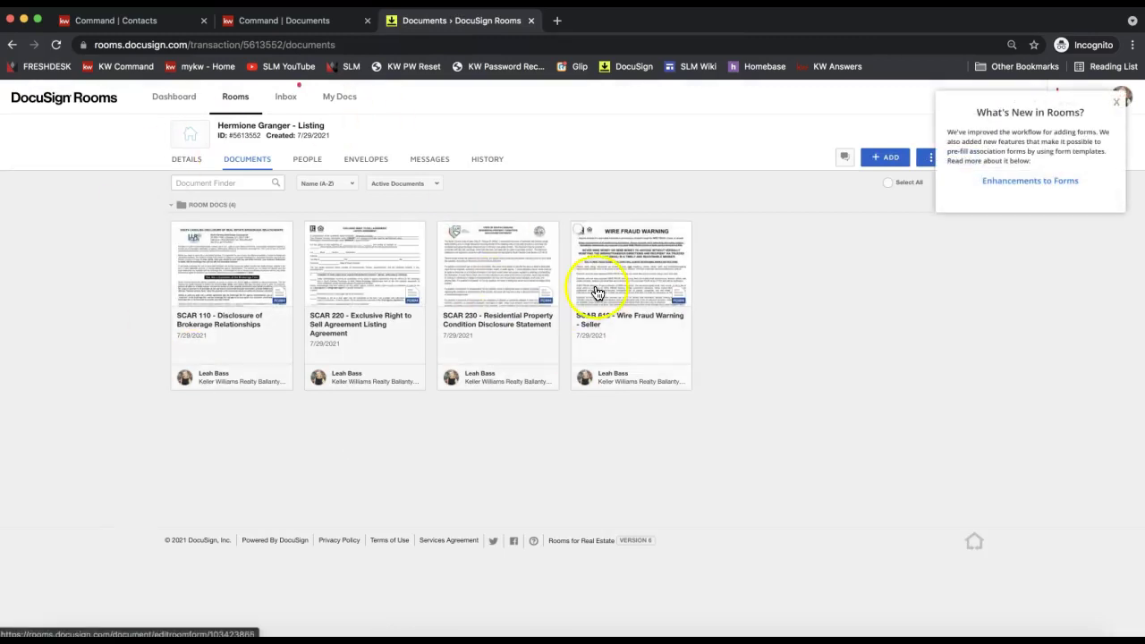
click(1115, 102)
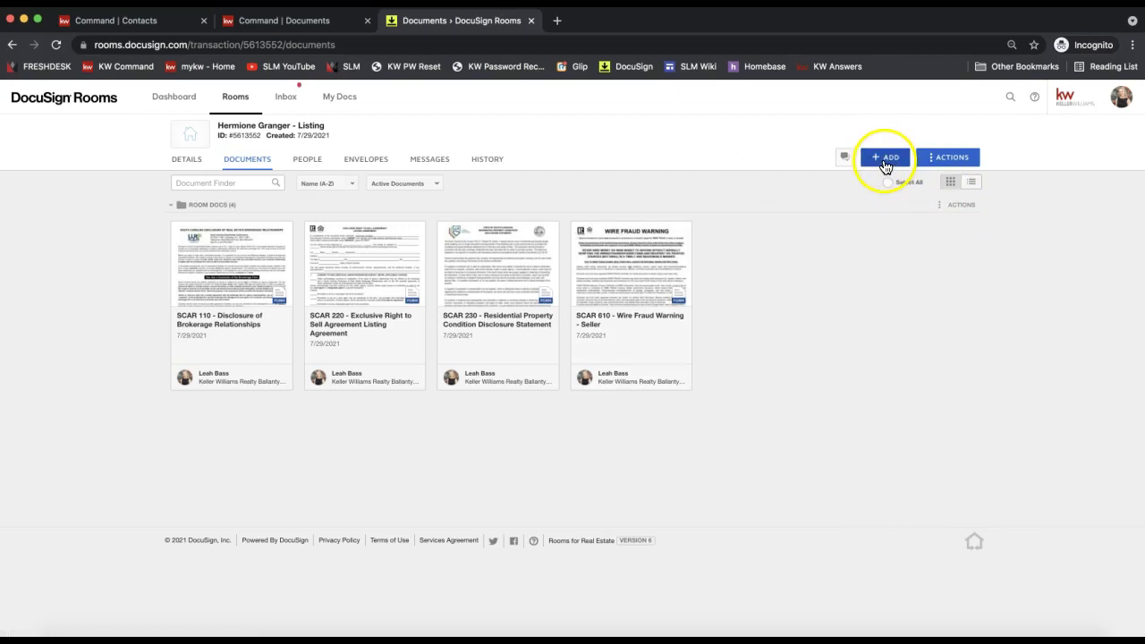
click(885, 162)
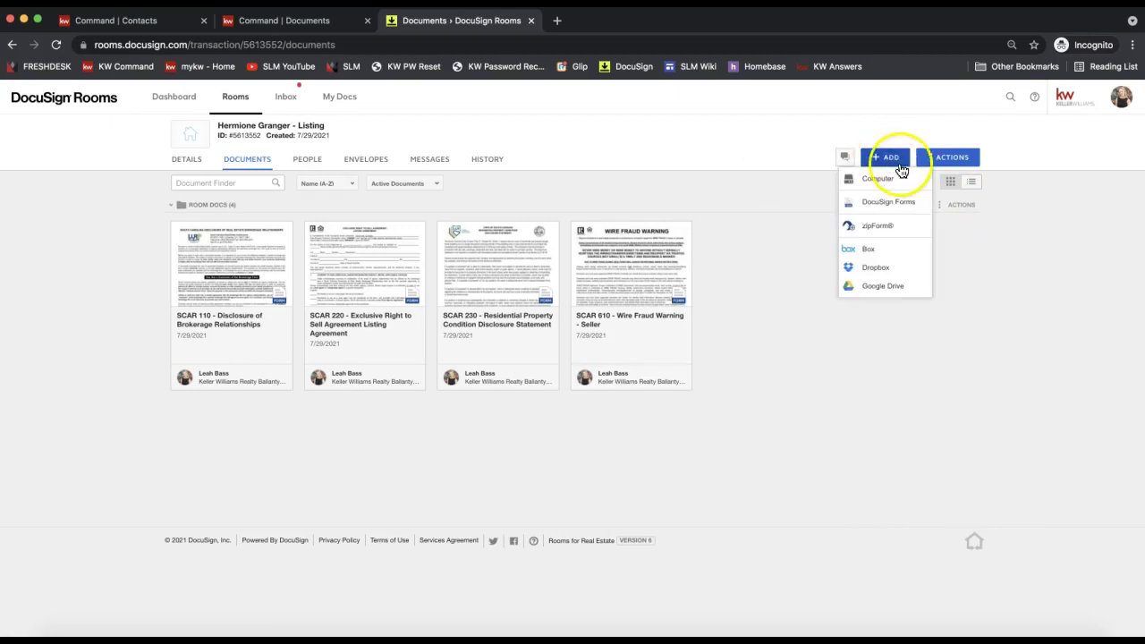
click(877, 209)
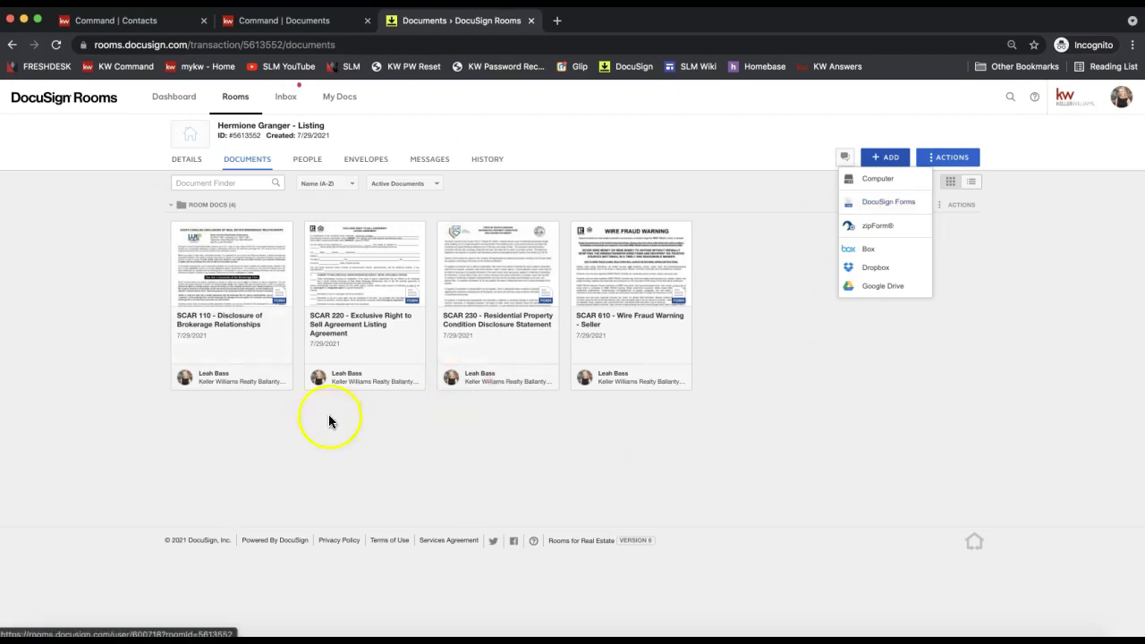
click(557, 442)
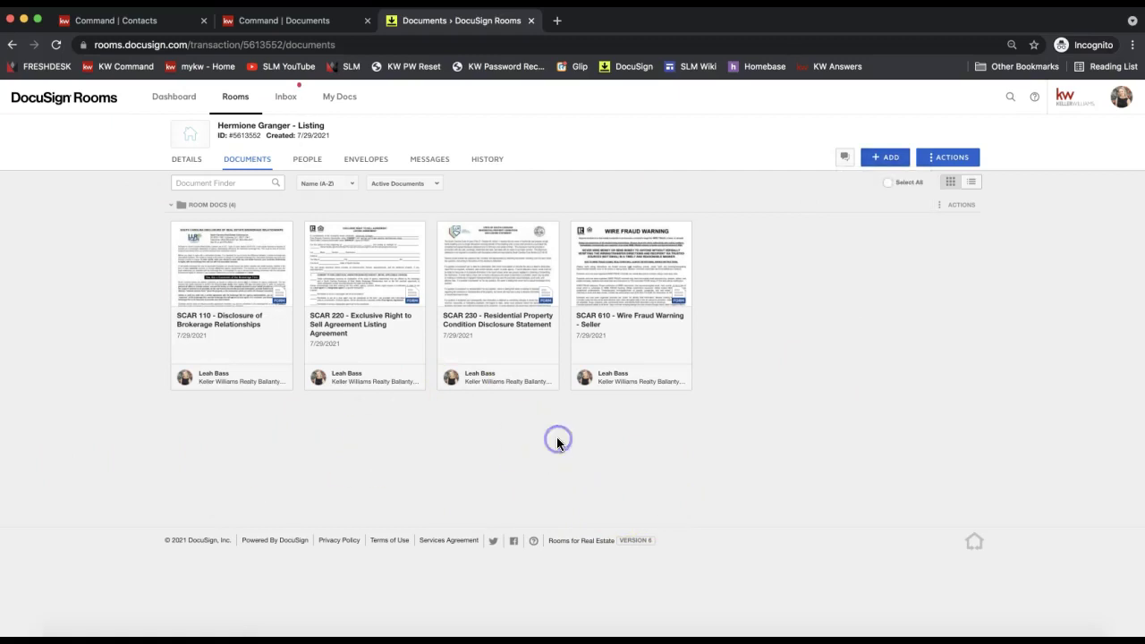